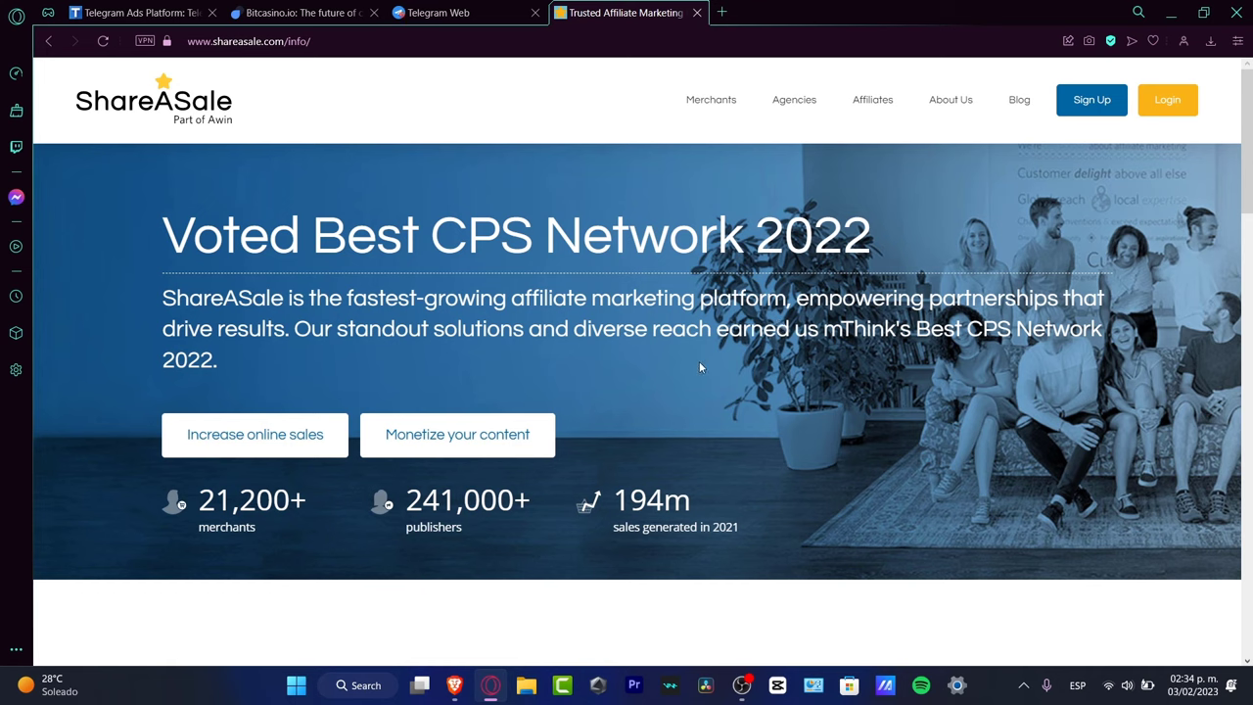
Look through ShareASale's content monetization, Agencies and affiliate sign-up pages.
{"action": "left_click", "coordinate": [493, 443]}
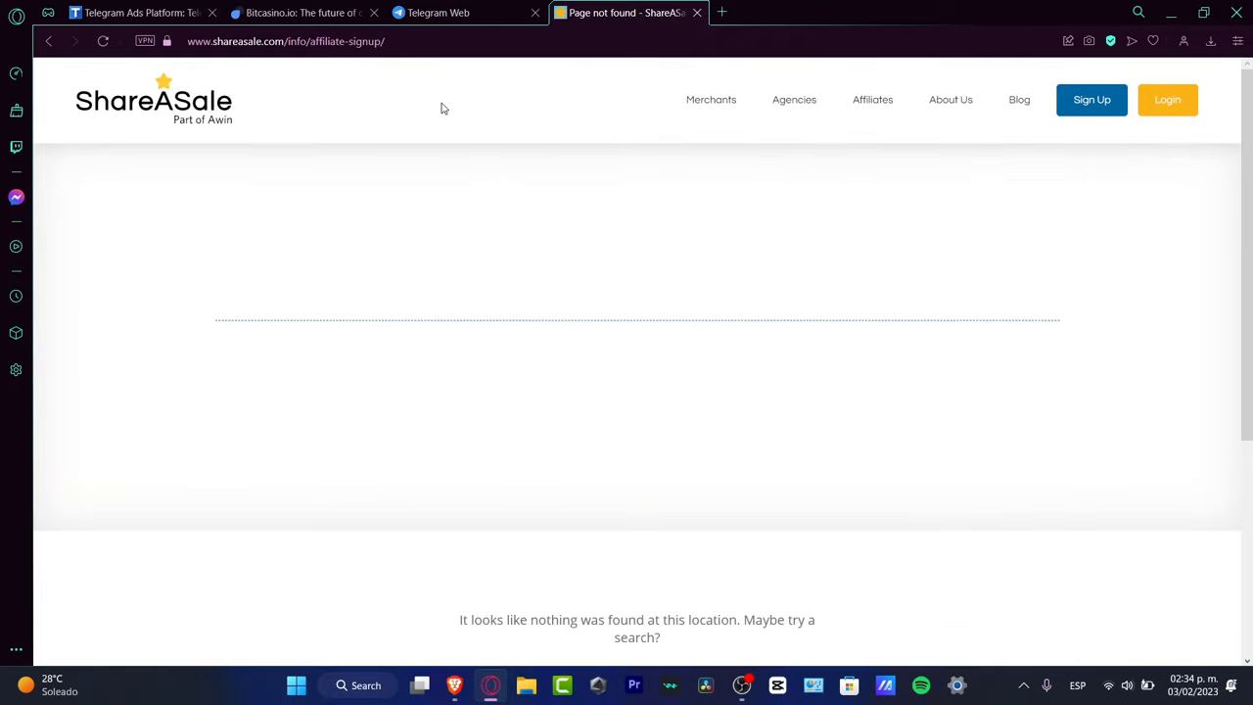
{"action": "scroll", "coordinate": [534, 206], "scroll_direction": "down", "scroll_amount": 3}
{"action": "scroll", "coordinate": [537, 202], "scroll_direction": "up", "scroll_amount": 3}
{"action": "left_click", "coordinate": [786, 104]}
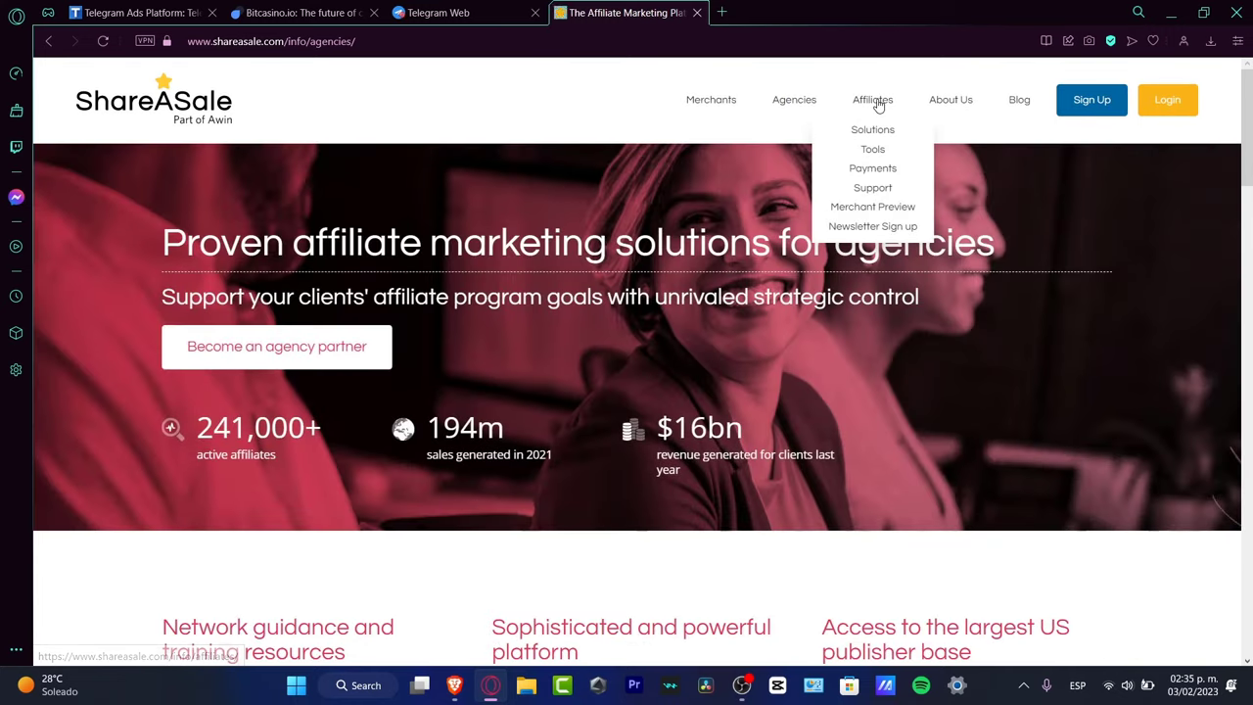
{"action": "left_click", "coordinate": [876, 102]}
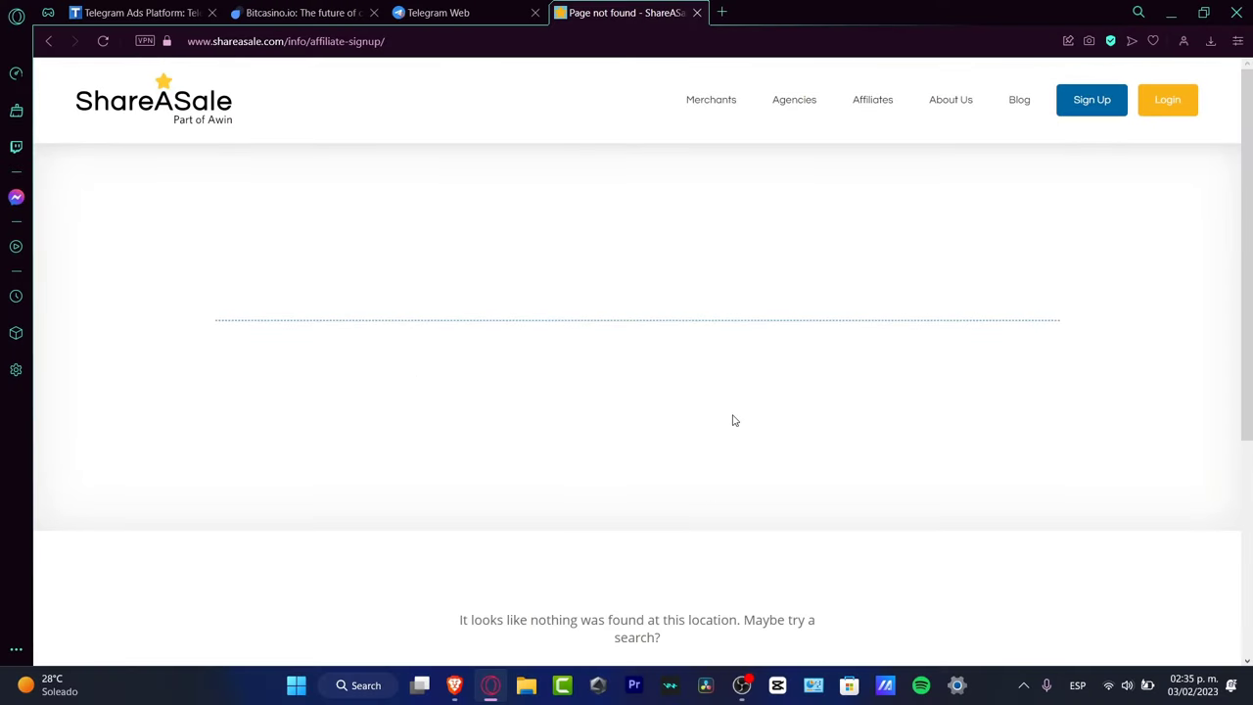
{"action": "scroll", "coordinate": [733, 420], "scroll_direction": "down", "scroll_amount": 4}
{"action": "scroll", "coordinate": [725, 416], "scroll_direction": "up", "scroll_amount": 4}
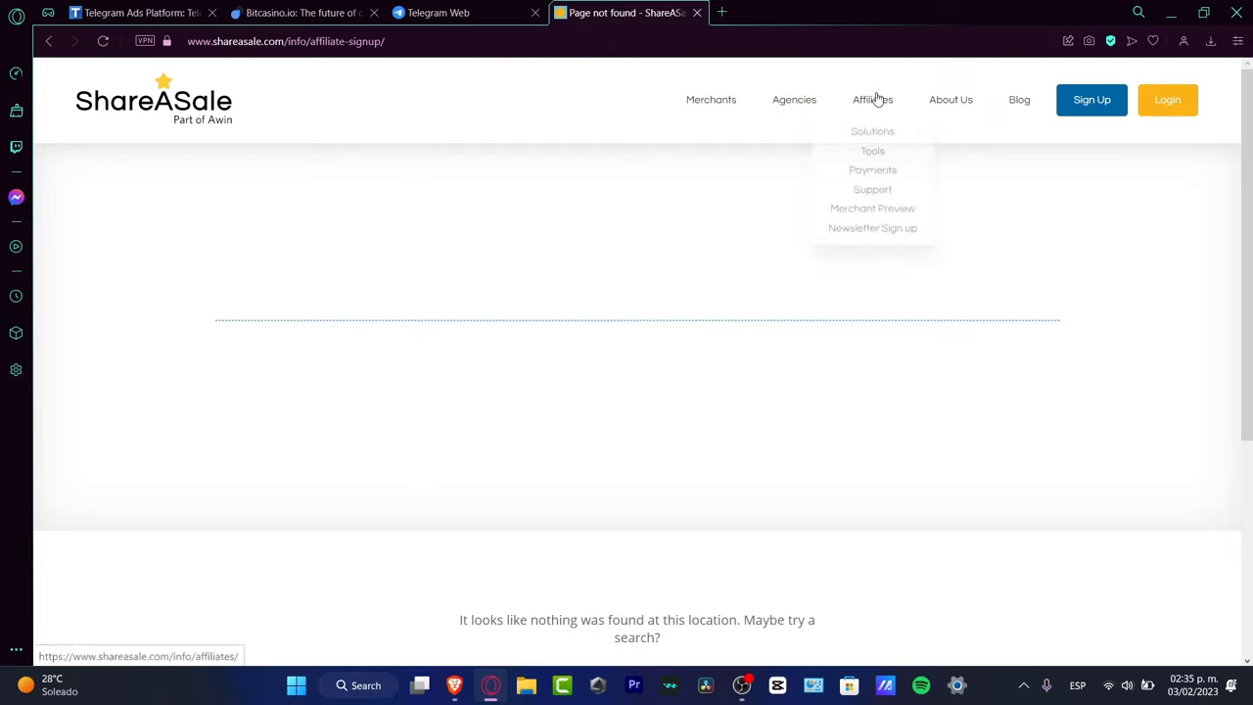
Open ShareASale's Merchant Sign Up form.
{"action": "mouse_move", "coordinate": [809, 105]}
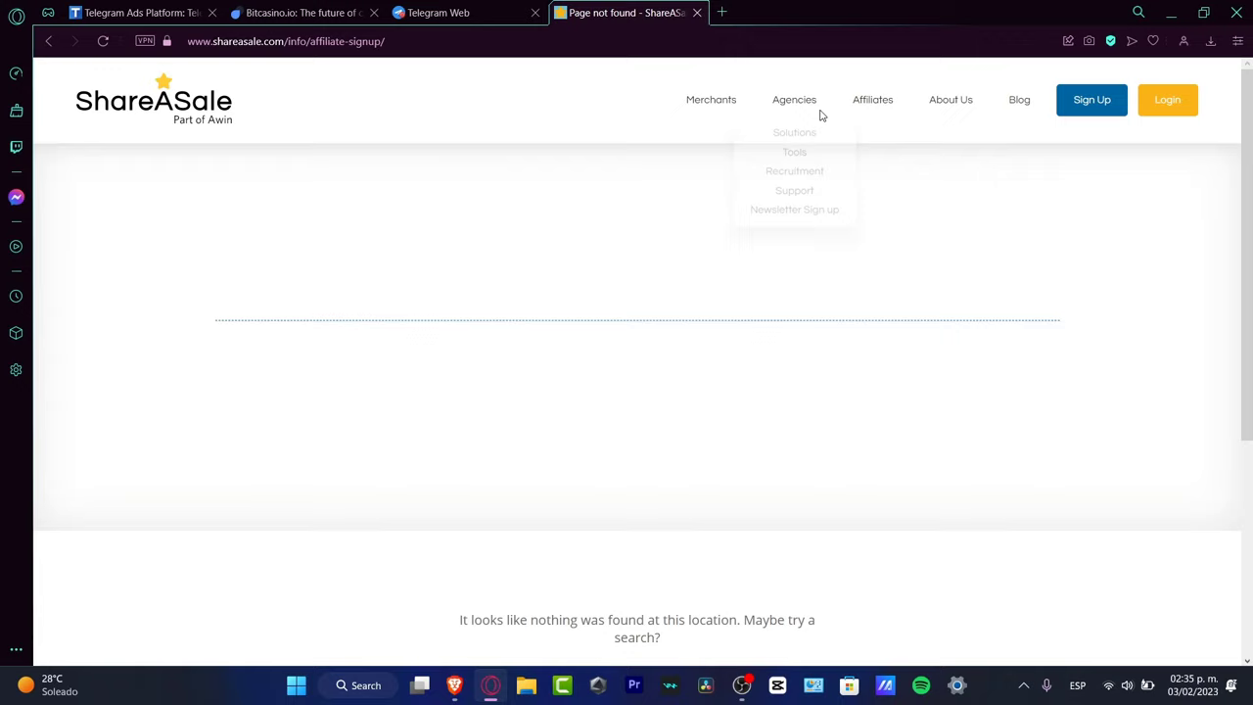
{"action": "left_click", "coordinate": [1096, 107]}
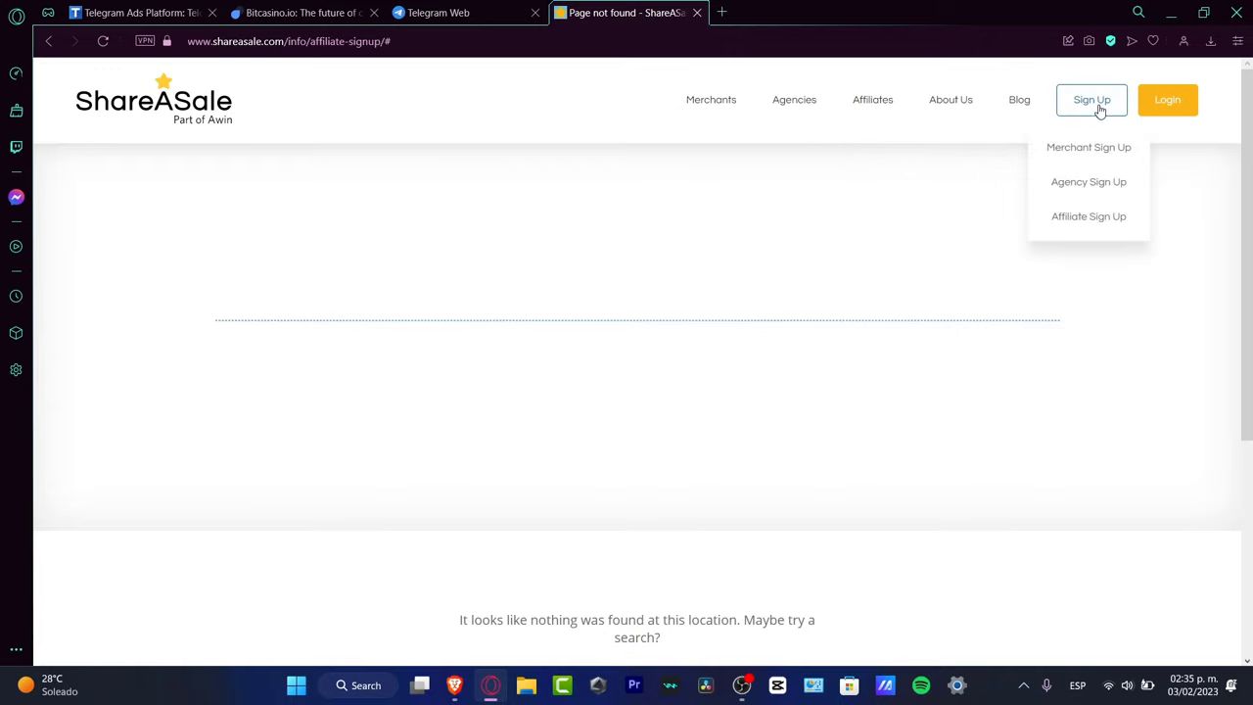
{"action": "left_click", "coordinate": [1102, 112]}
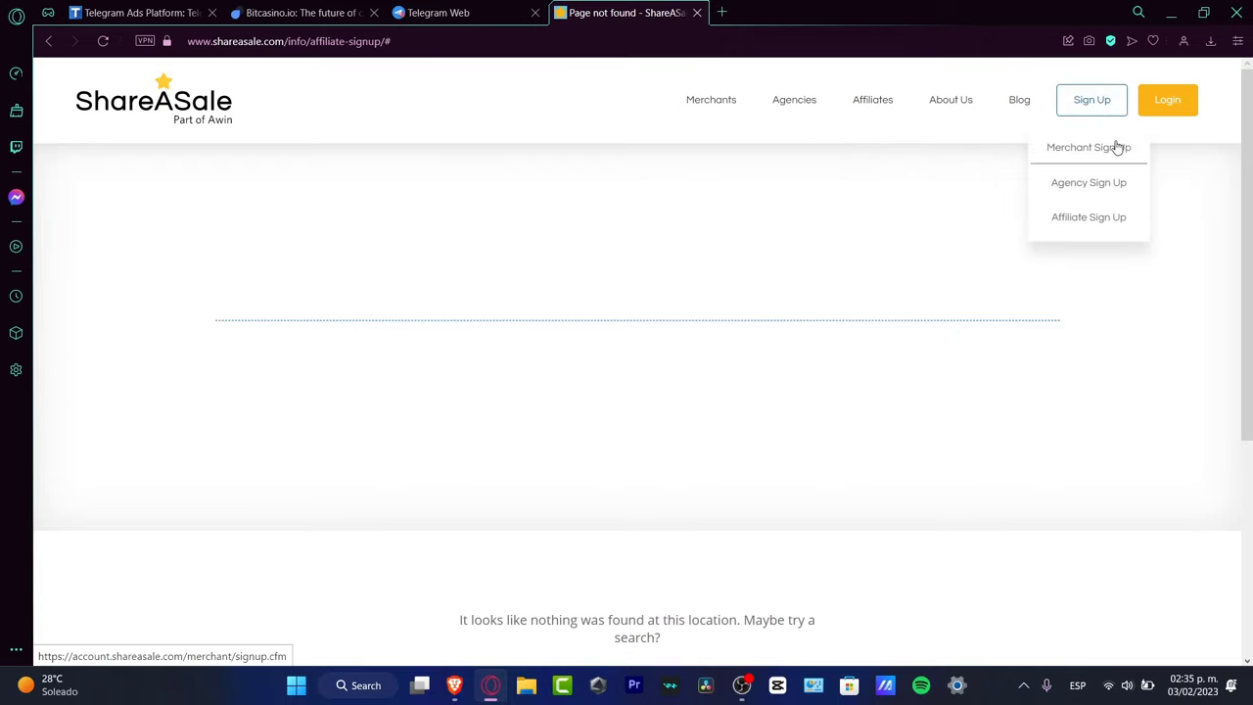
{"action": "left_click", "coordinate": [1117, 147]}
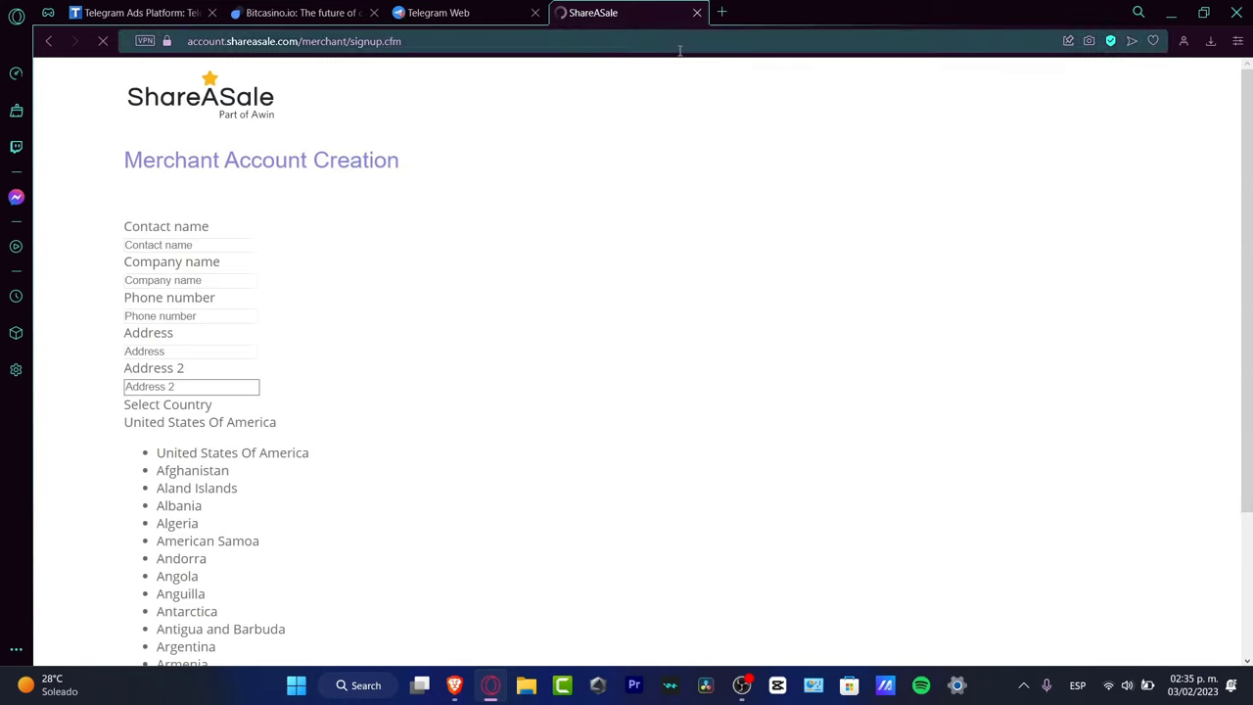
Go to amazon.com in the current tab.
{"action": "left_click", "coordinate": [679, 50]}
{"action": "type", "text": "amazon.com"}
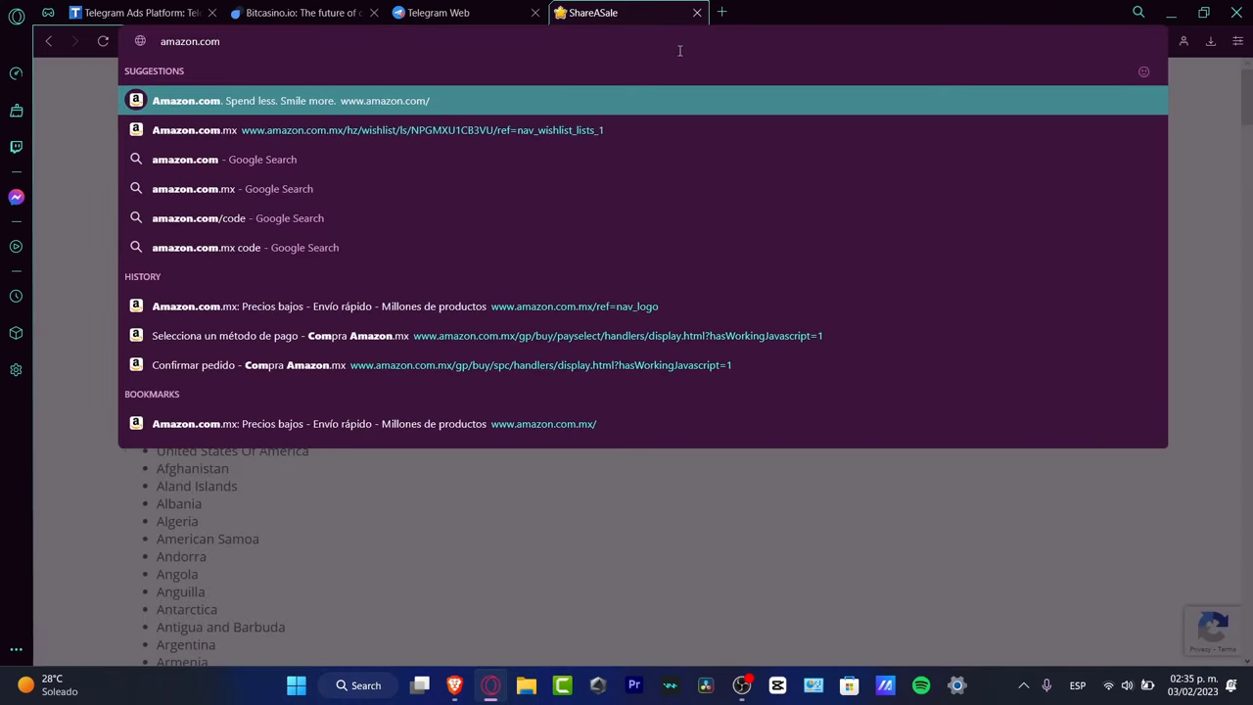
{"action": "key", "text": "Return"}
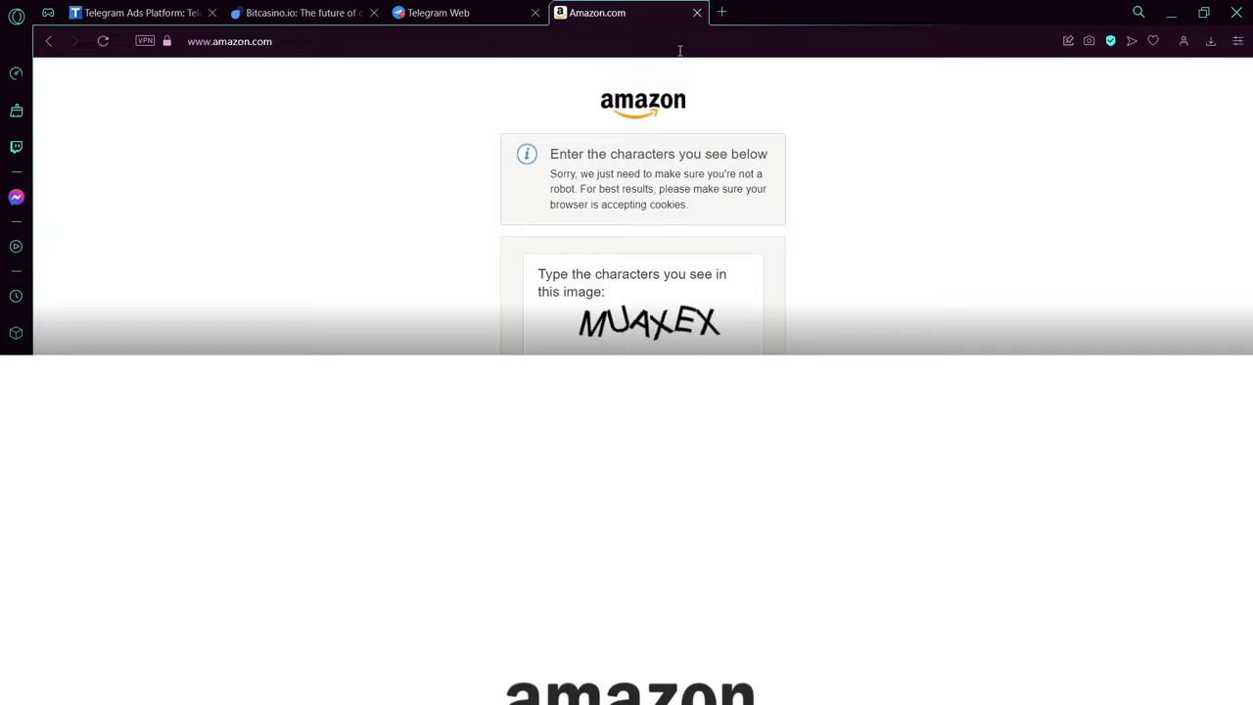
Search for "affiliate amazon", open Amazon.com Associates Central and look through the program page down to its Frequently Asked Questions.
{"action": "left_click", "coordinate": [676, 48]}
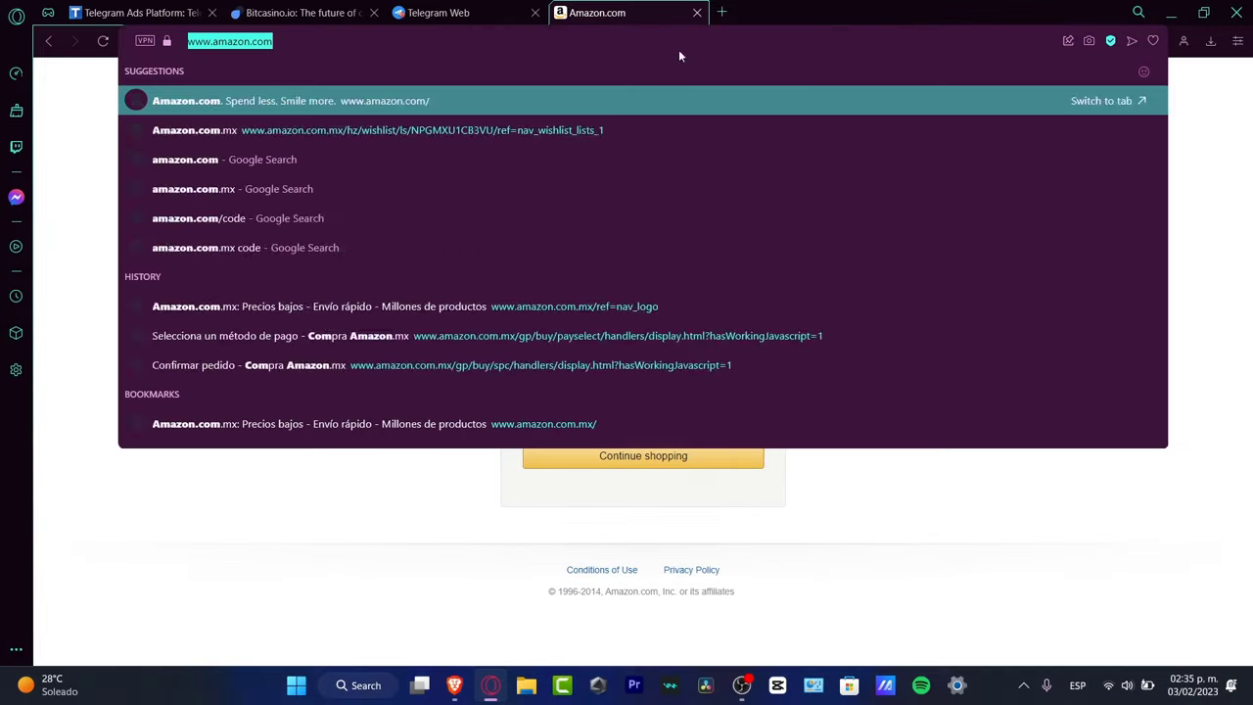
{"action": "type", "text": "affiliate amazon"}
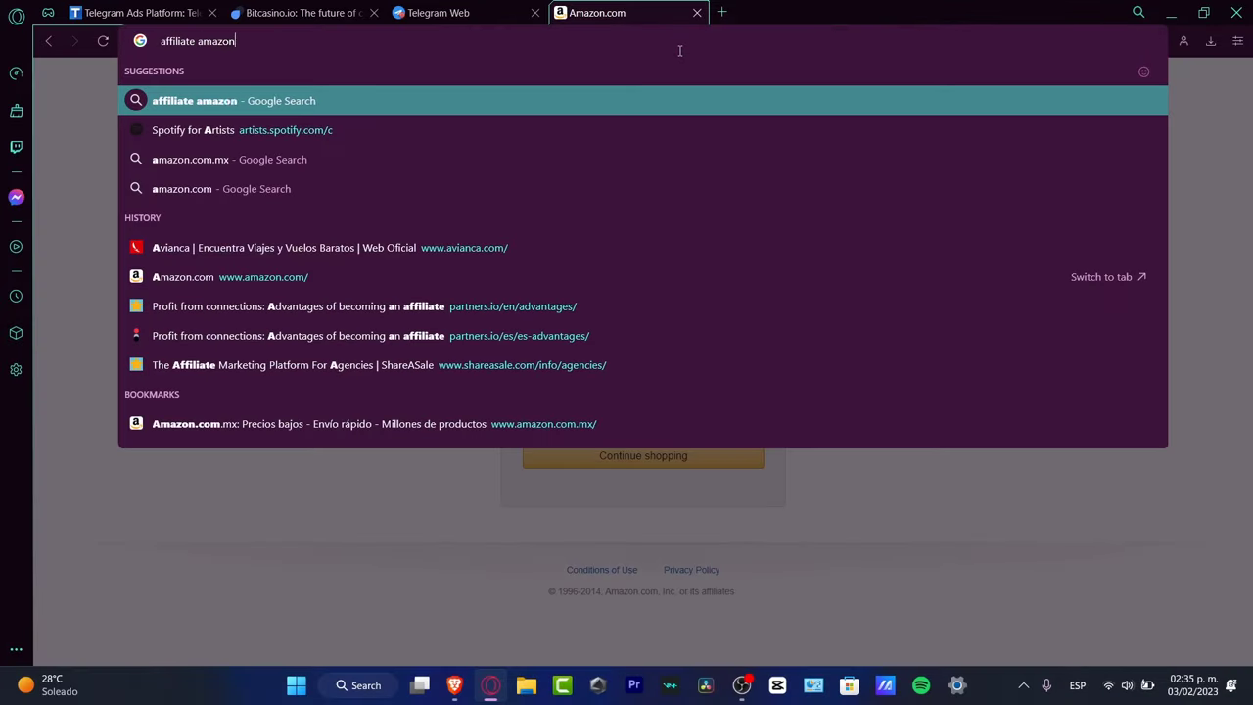
{"action": "key", "text": "Return"}
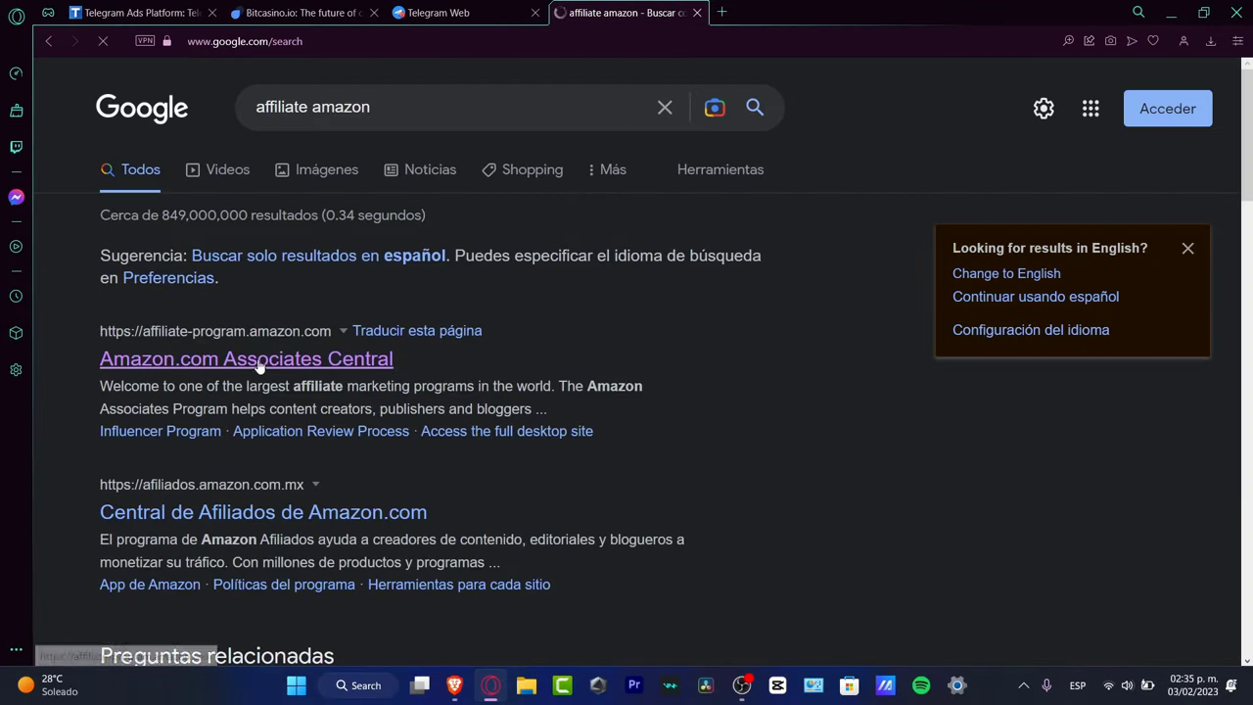
{"action": "left_click", "coordinate": [264, 364]}
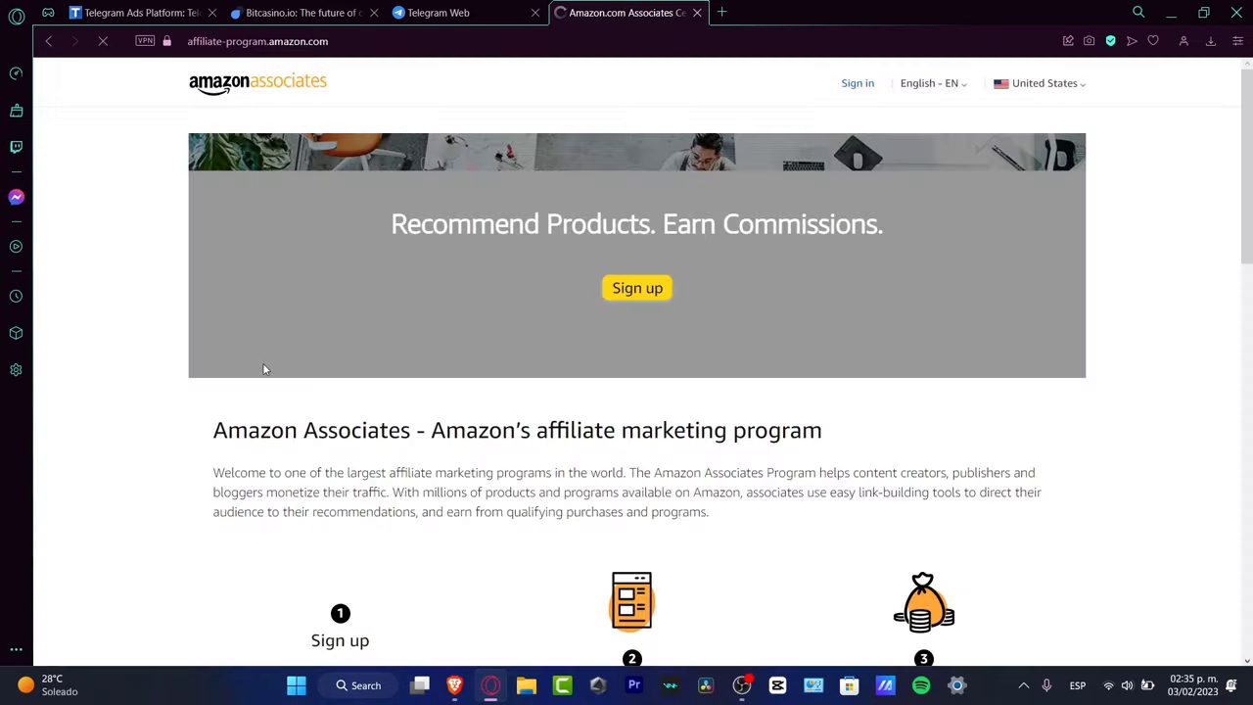
{"action": "scroll", "coordinate": [992, 473], "scroll_direction": "down", "scroll_amount": 3}
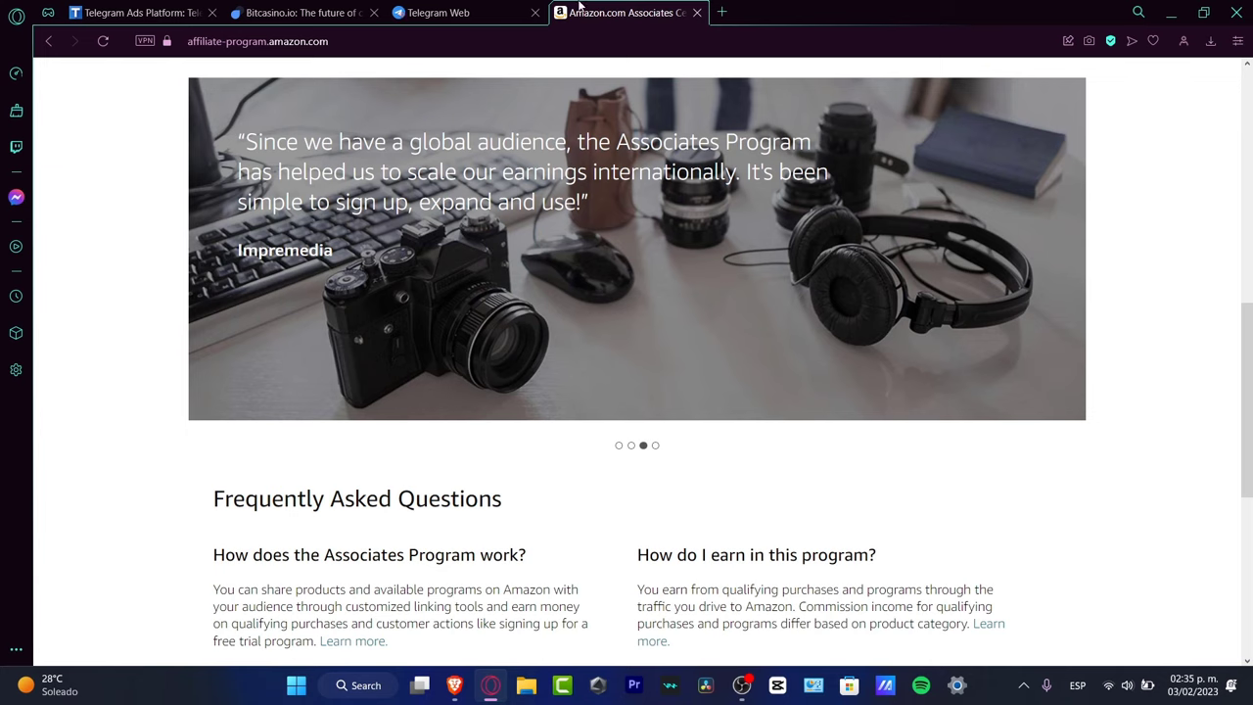
Search in a new tab for "whats app coommunity limit people" and highlight the member limit in the answer.
{"action": "left_click", "coordinate": [521, 10]}
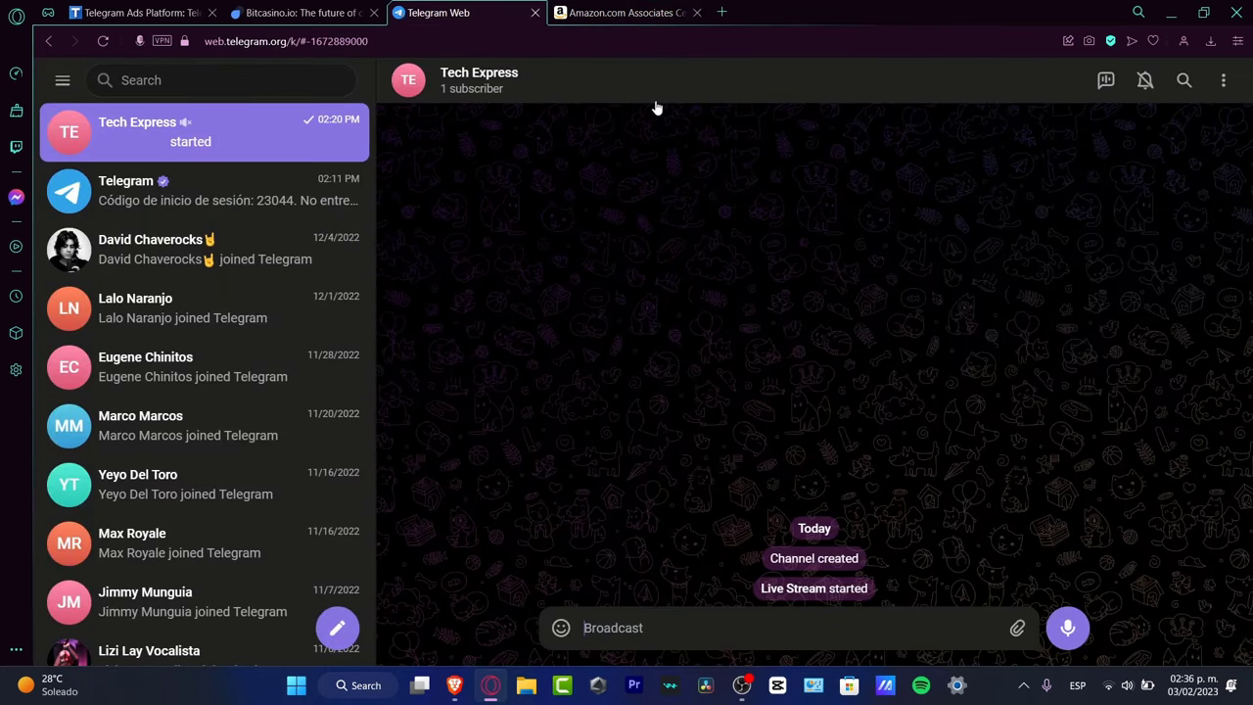
{"action": "left_click", "coordinate": [721, 12]}
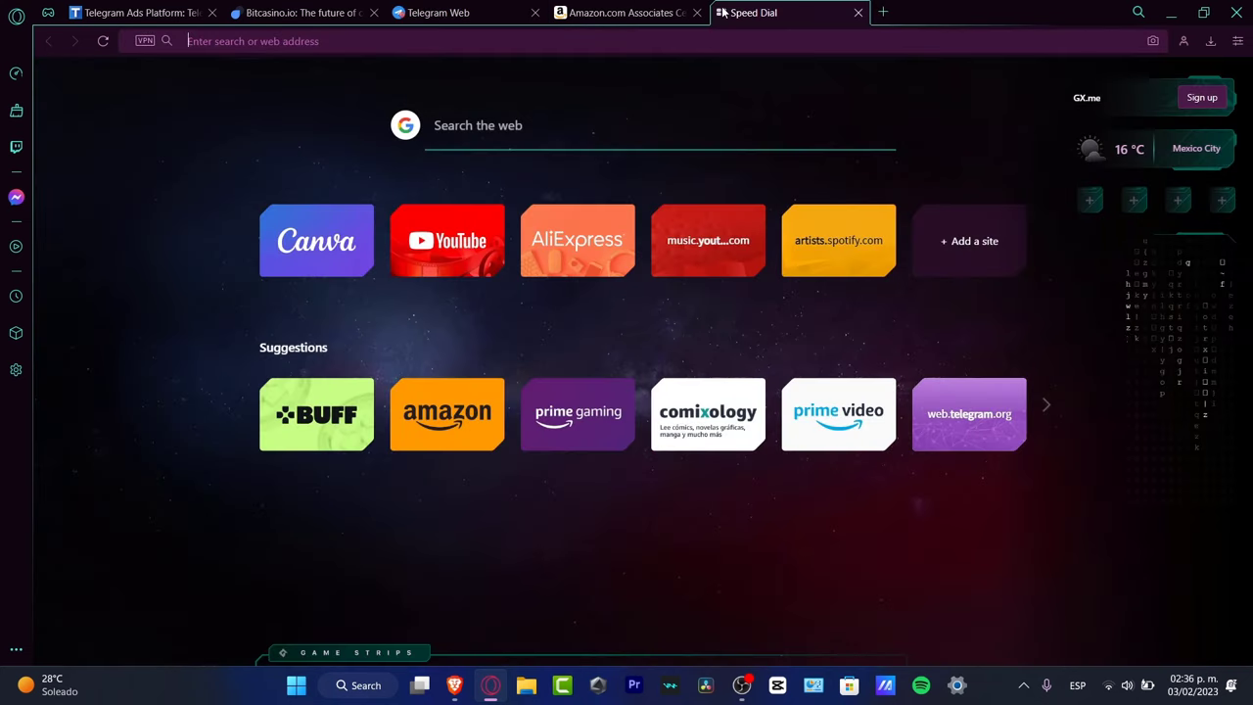
{"action": "type", "text": "whats app c"}
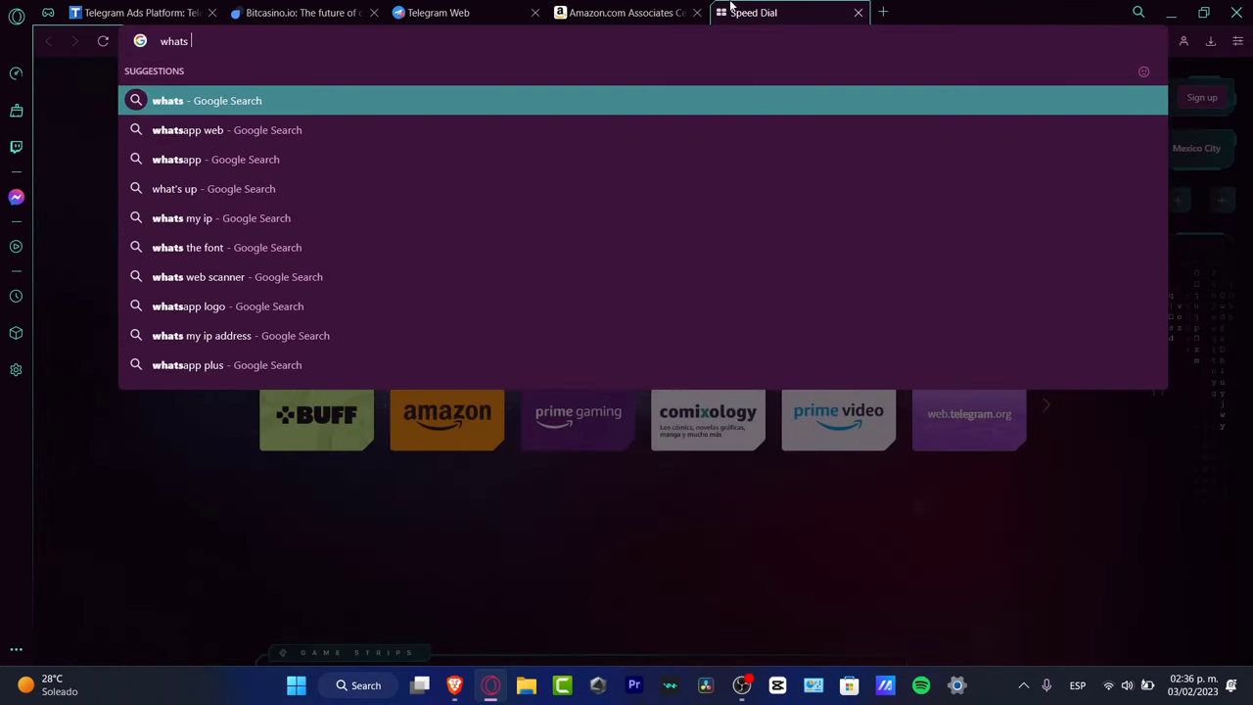
{"action": "type", "text": "oommunity limit"}
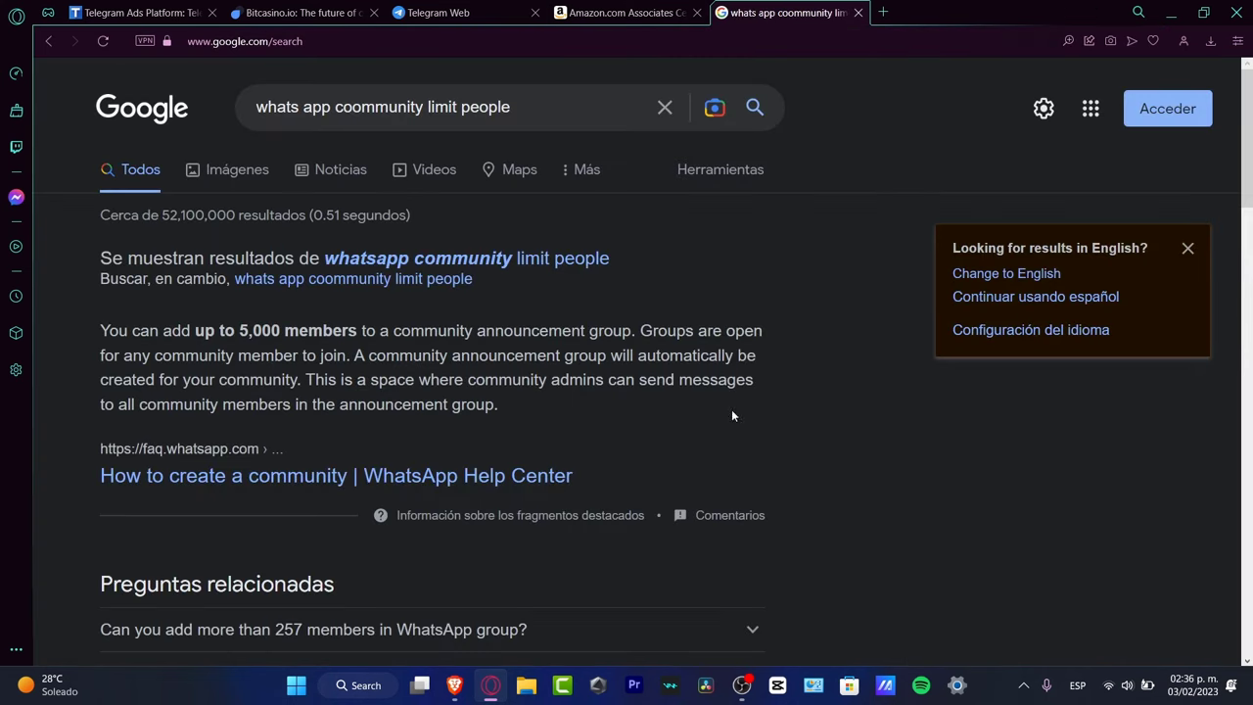
{"action": "left_click_drag", "start_coordinate": [240, 324], "coordinate": [314, 322]}
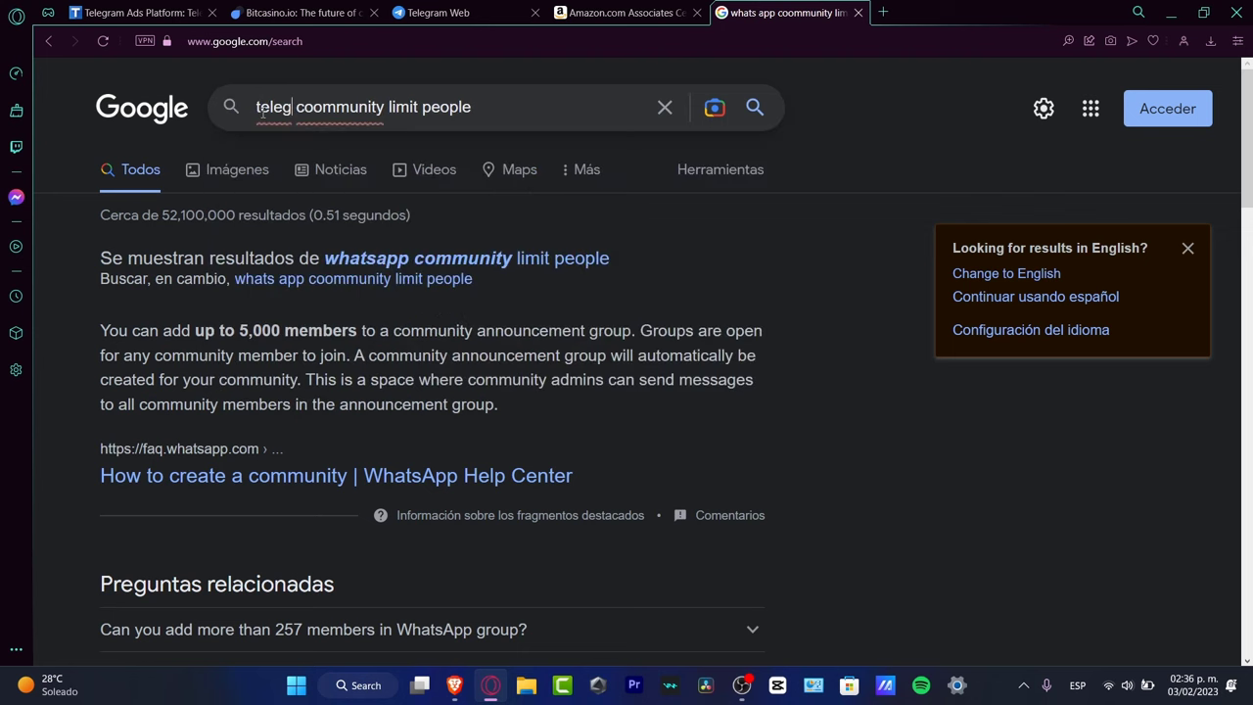
Search for "telegram coommunity limit people" and highlight the maximum member number in the answer.
{"action": "key", "text": "Return"}
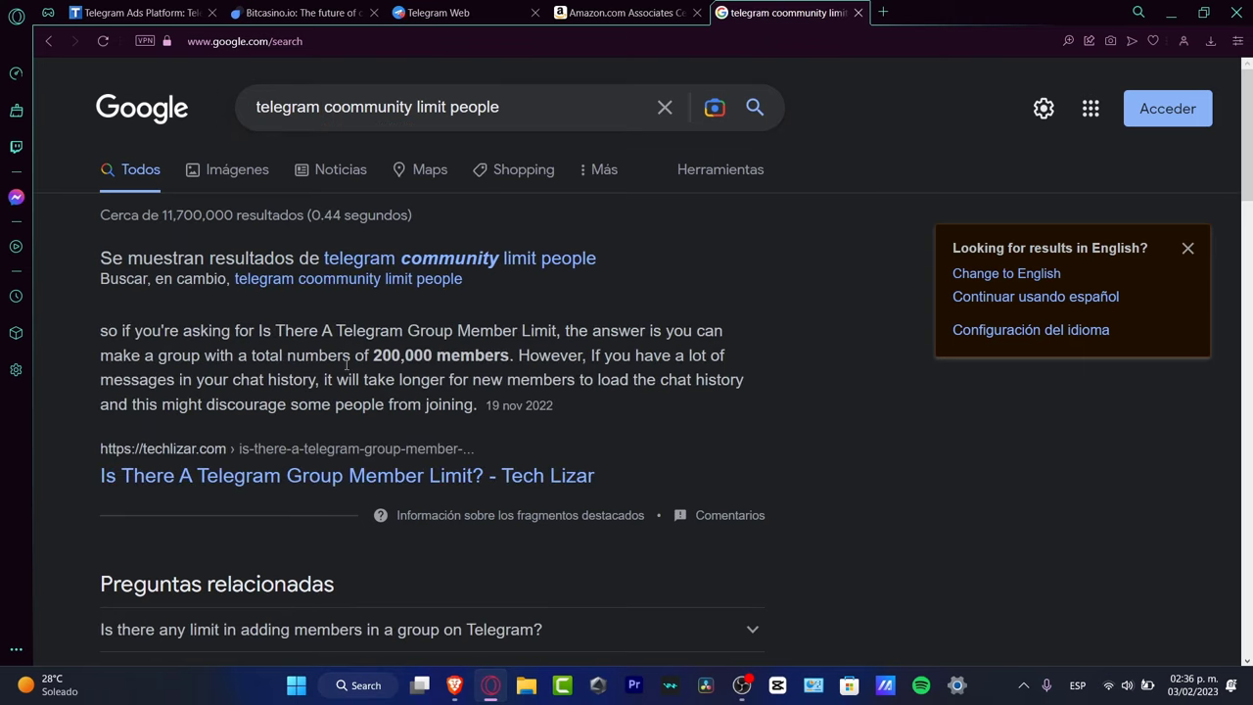
{"action": "left_click_drag", "start_coordinate": [374, 361], "coordinate": [431, 360]}
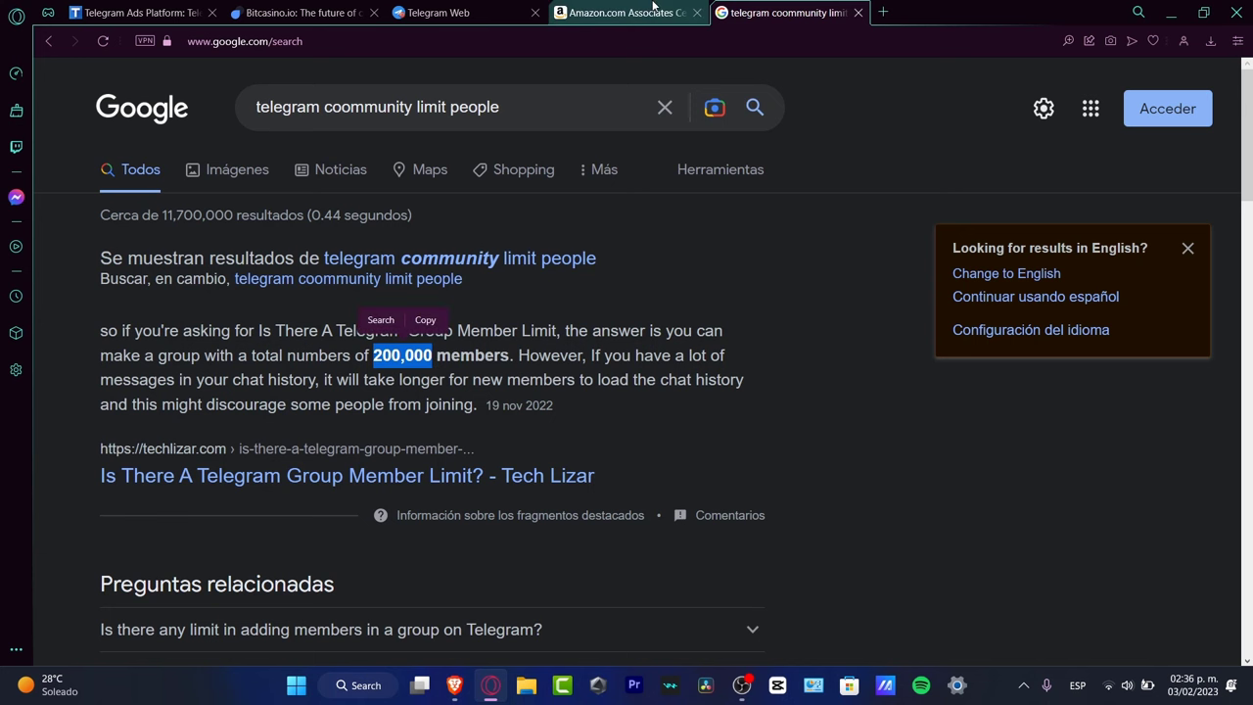
Close the Amazon Associates and Google search tabs, and dismiss the cookie notice on Telega.io.
{"action": "left_click", "coordinate": [459, 13]}
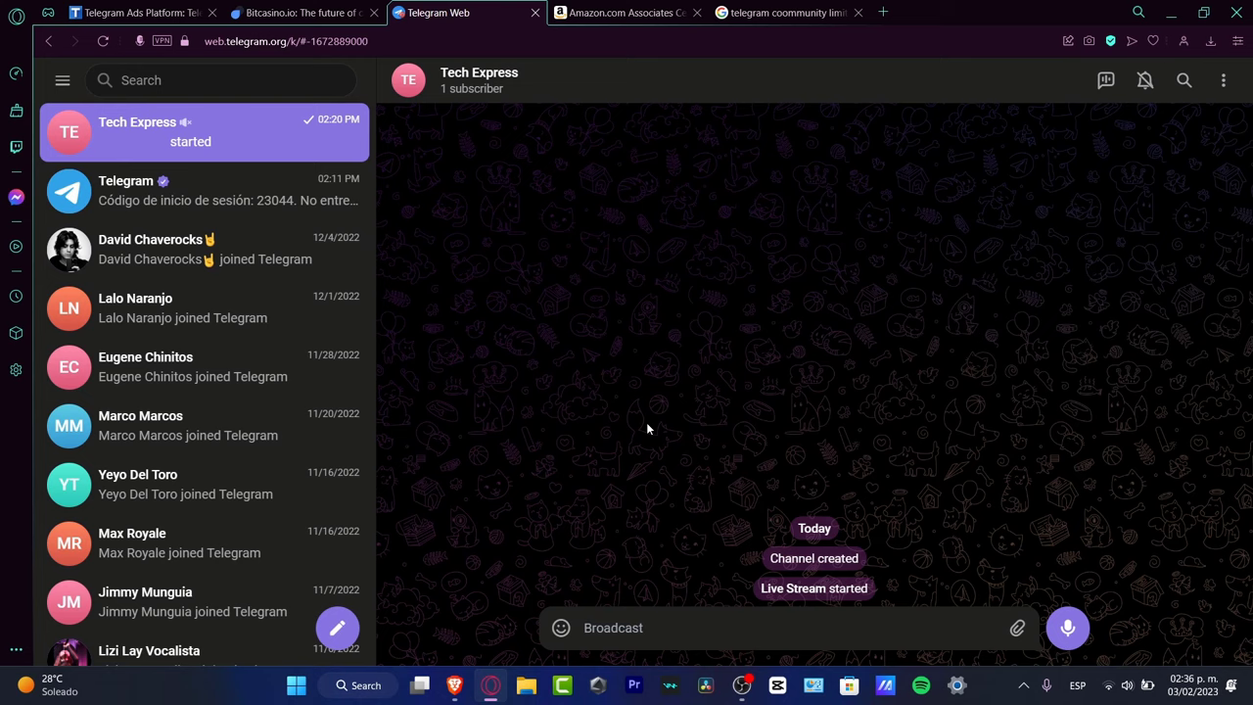
{"action": "left_click", "coordinate": [585, 14]}
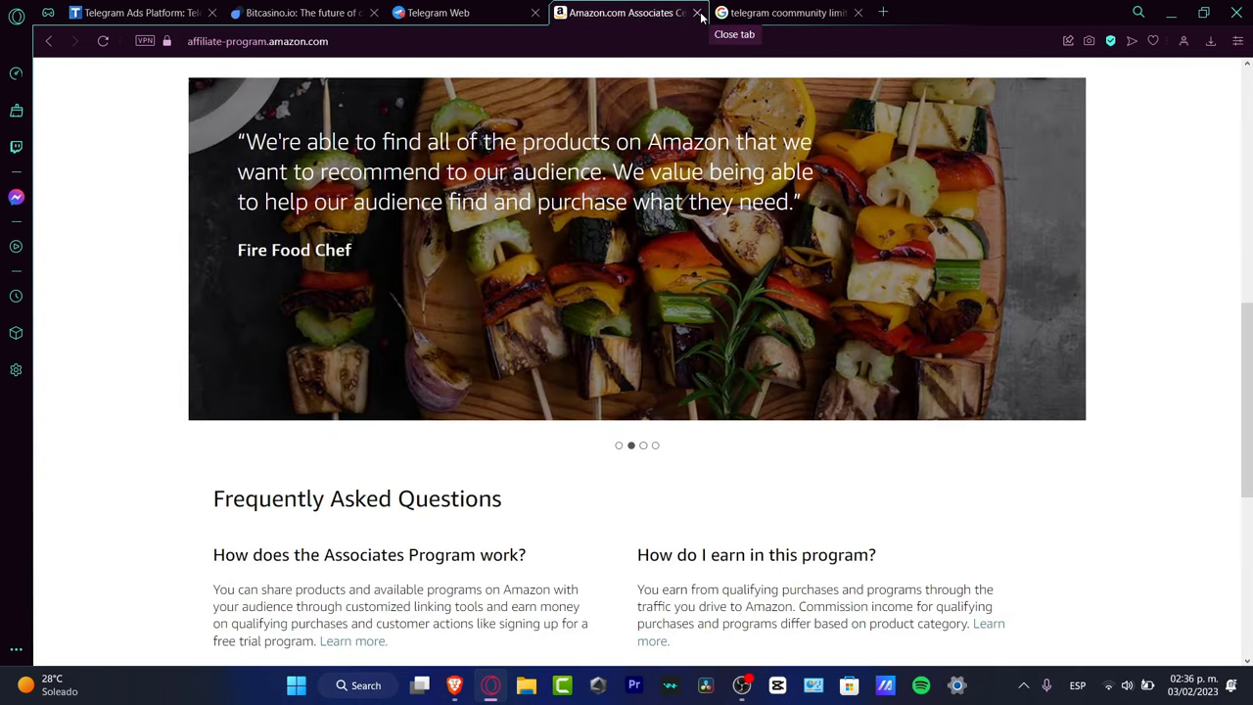
{"action": "left_click", "coordinate": [698, 14]}
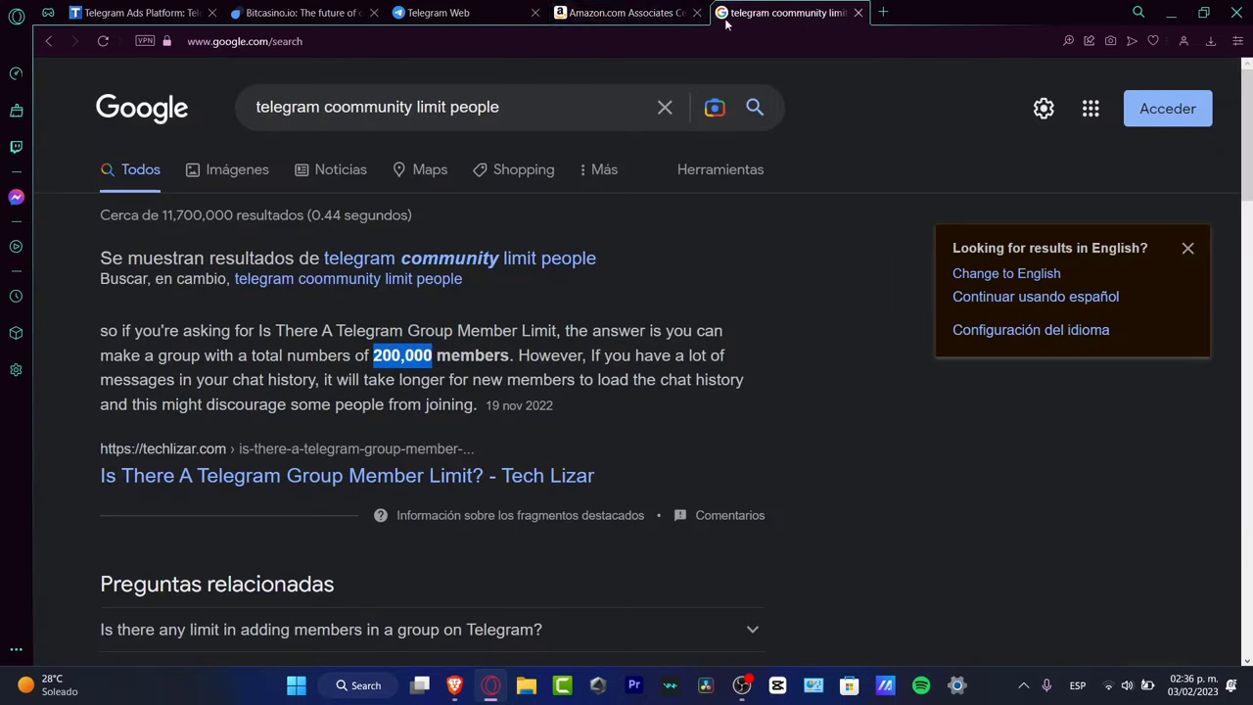
{"action": "left_click", "coordinate": [697, 14]}
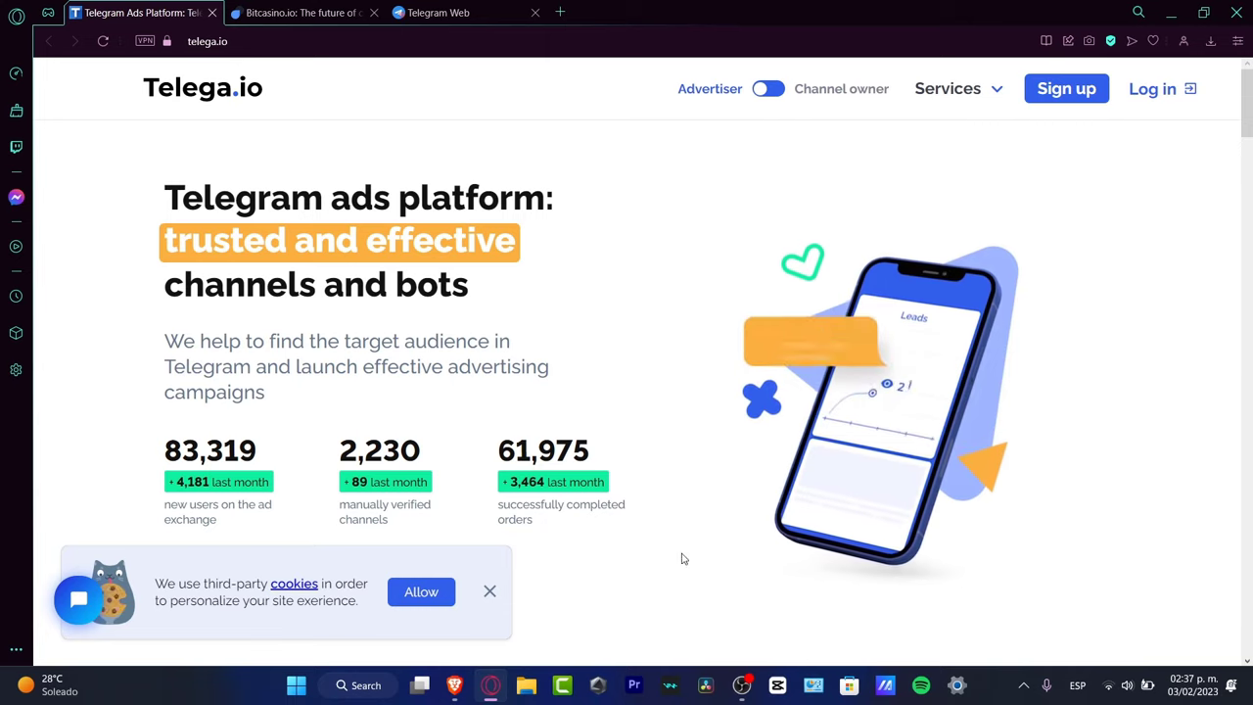
{"action": "left_click", "coordinate": [489, 591]}
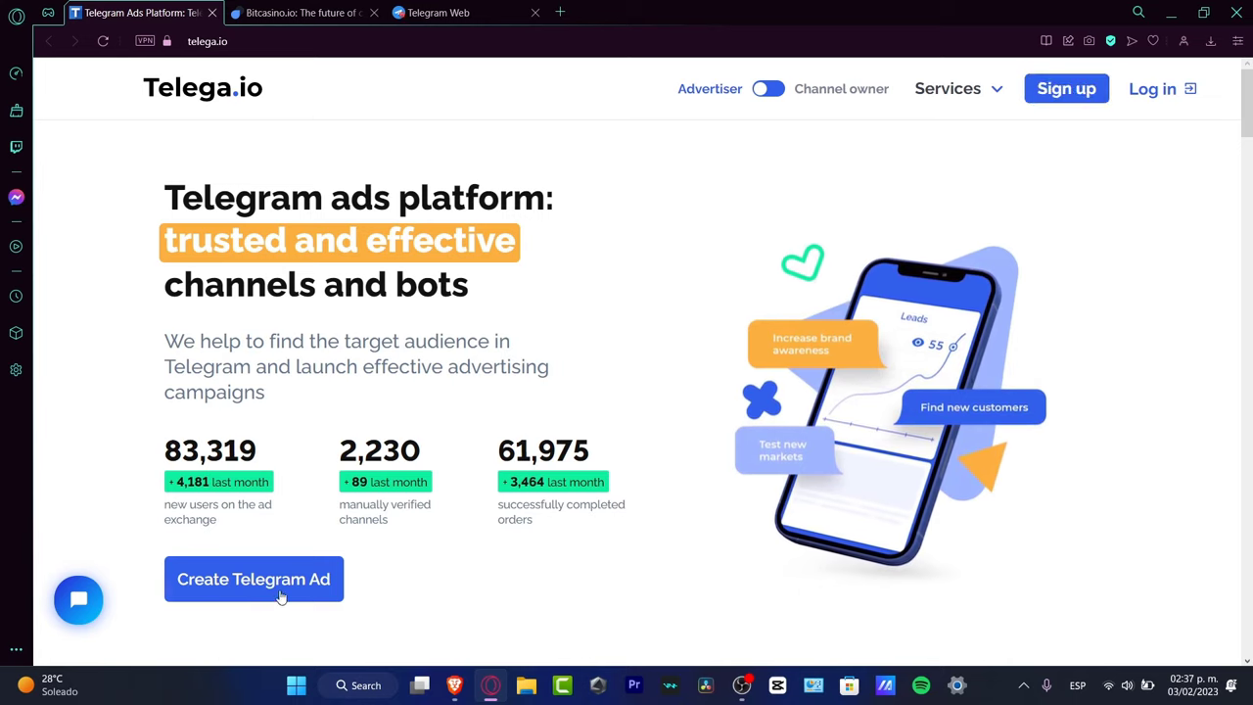
Open the sign-up form for creating a Telegram ad, opt out of the email newsletters, and leave the form without submitting.
{"action": "left_click", "coordinate": [284, 587]}
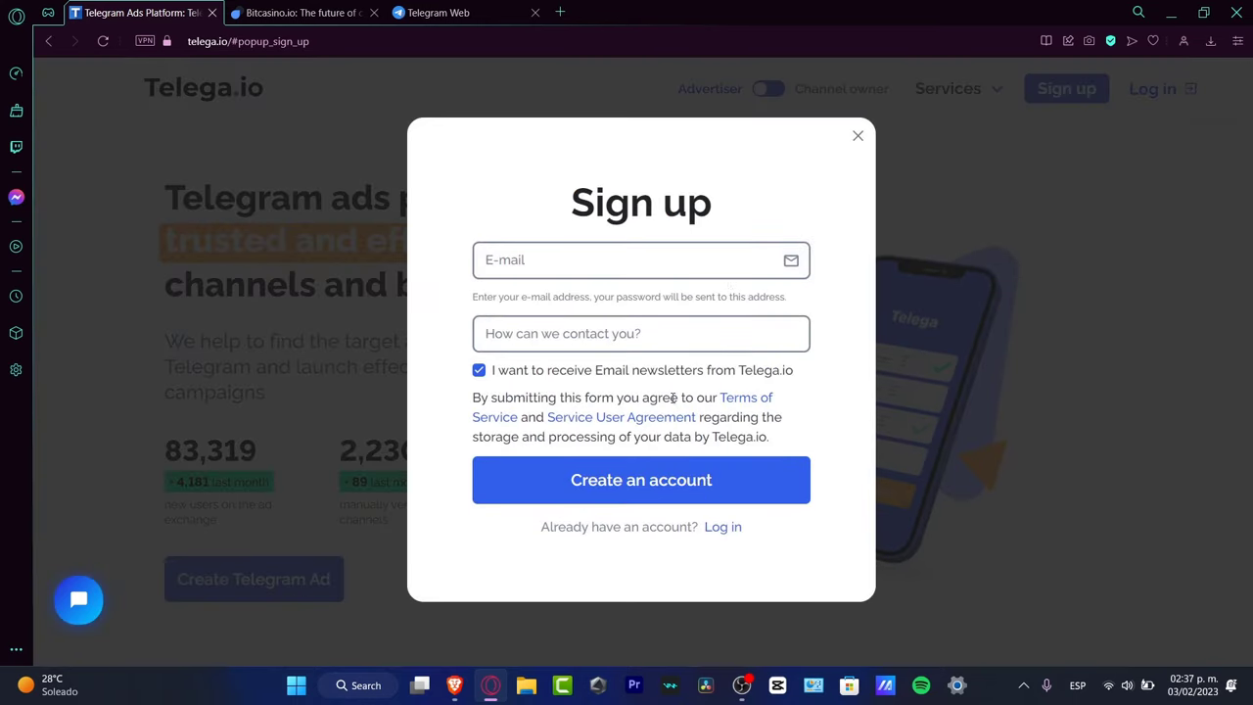
{"action": "left_click", "coordinate": [648, 267]}
{"action": "left_click", "coordinate": [685, 370]}
{"action": "left_click", "coordinate": [648, 330]}
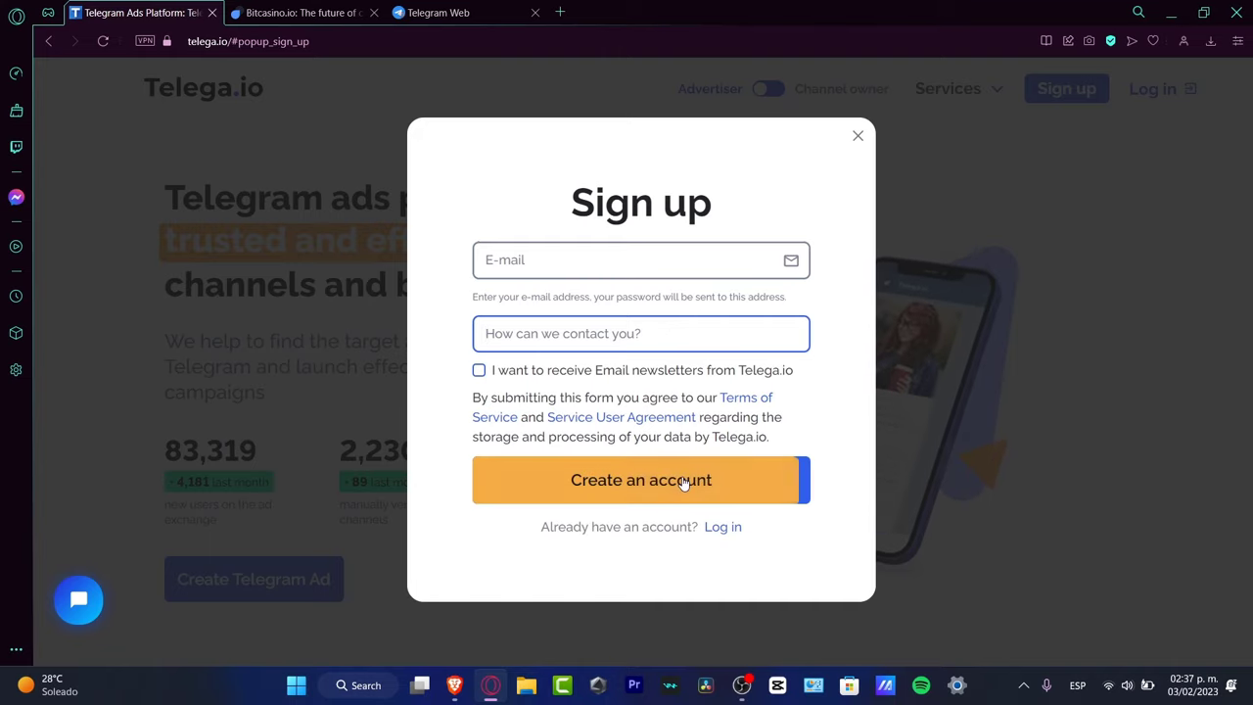
{"action": "left_click", "coordinate": [1146, 466]}
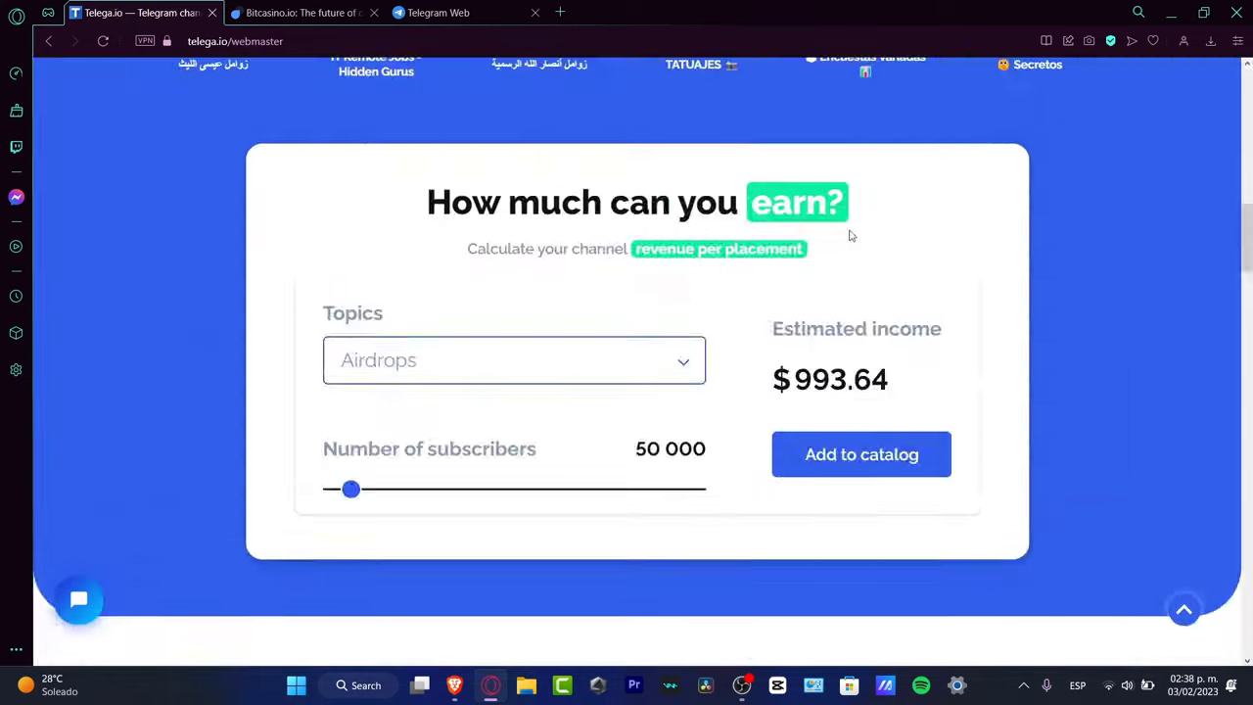
Examine Telega.io's Channel owner page, from the advertising offer to the revenue-per-placement calculator.
{"action": "scroll", "coordinate": [850, 235], "scroll_direction": "up", "scroll_amount": 15}
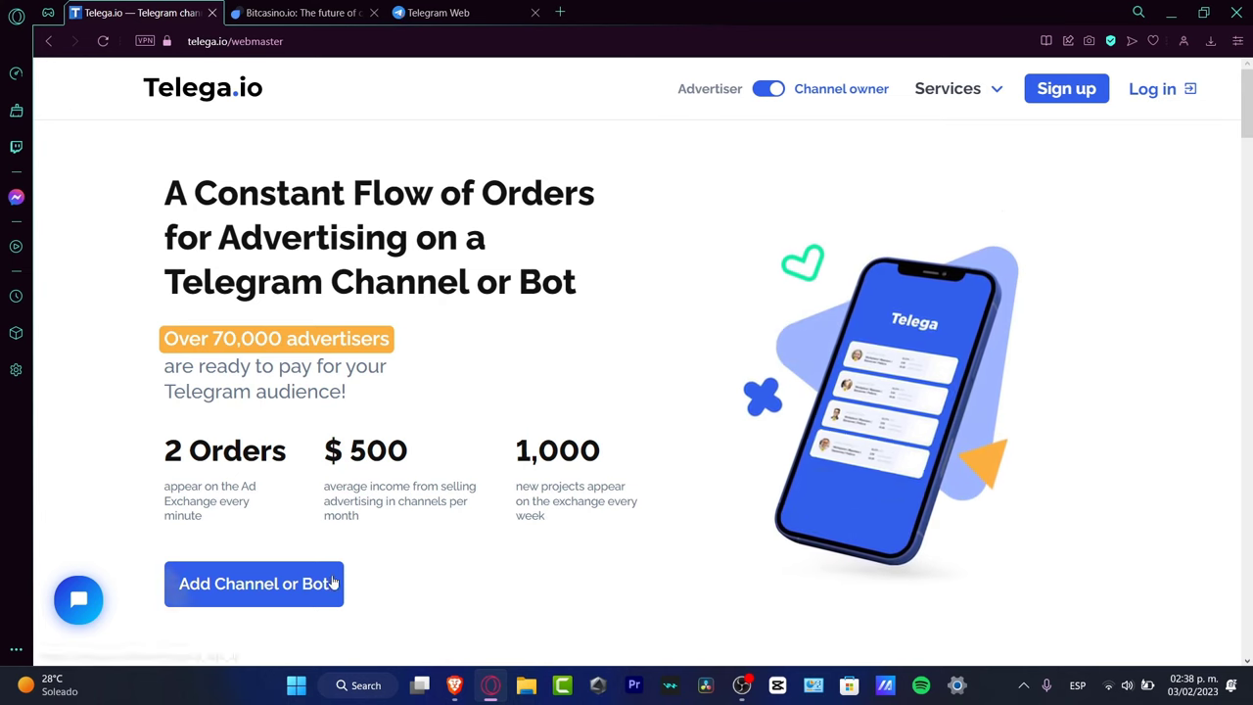
{"action": "scroll", "coordinate": [758, 391], "scroll_direction": "down", "scroll_amount": 8}
{"action": "scroll", "coordinate": [758, 391], "scroll_direction": "down", "scroll_amount": 5}
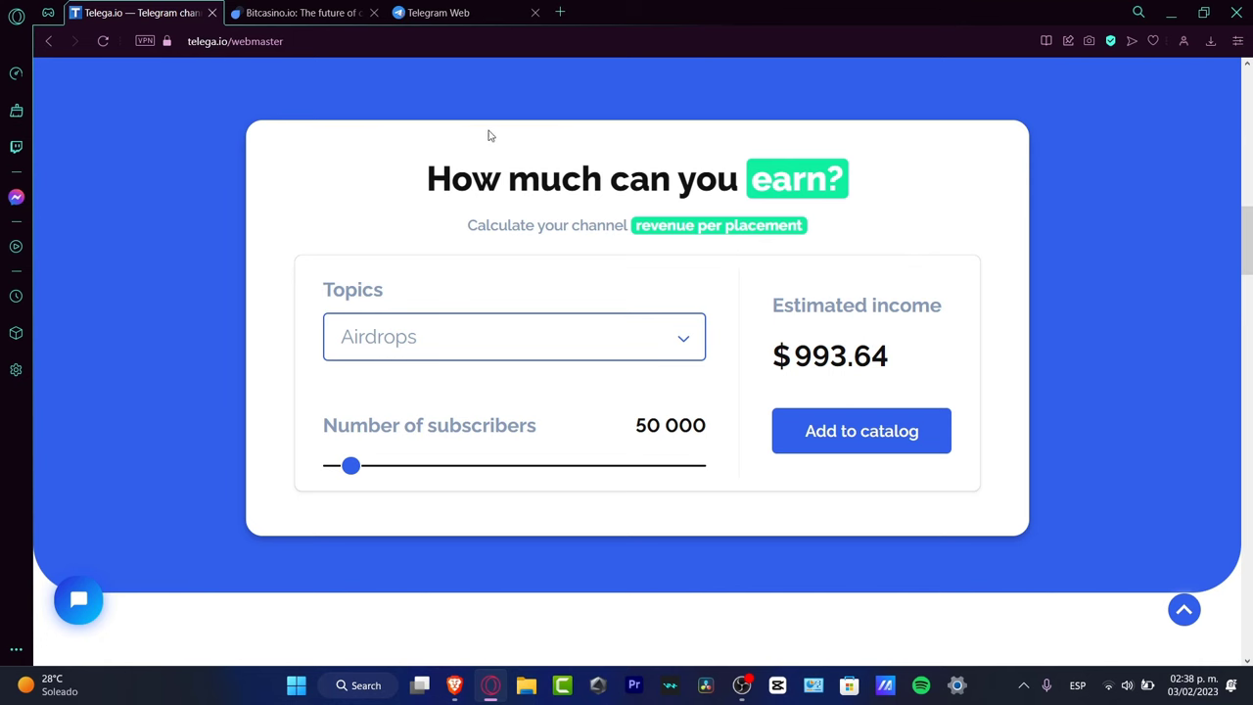
Switch to Telegram Web, start a new channel, and name it "TechXpress Ads".
{"action": "left_click", "coordinate": [440, 13]}
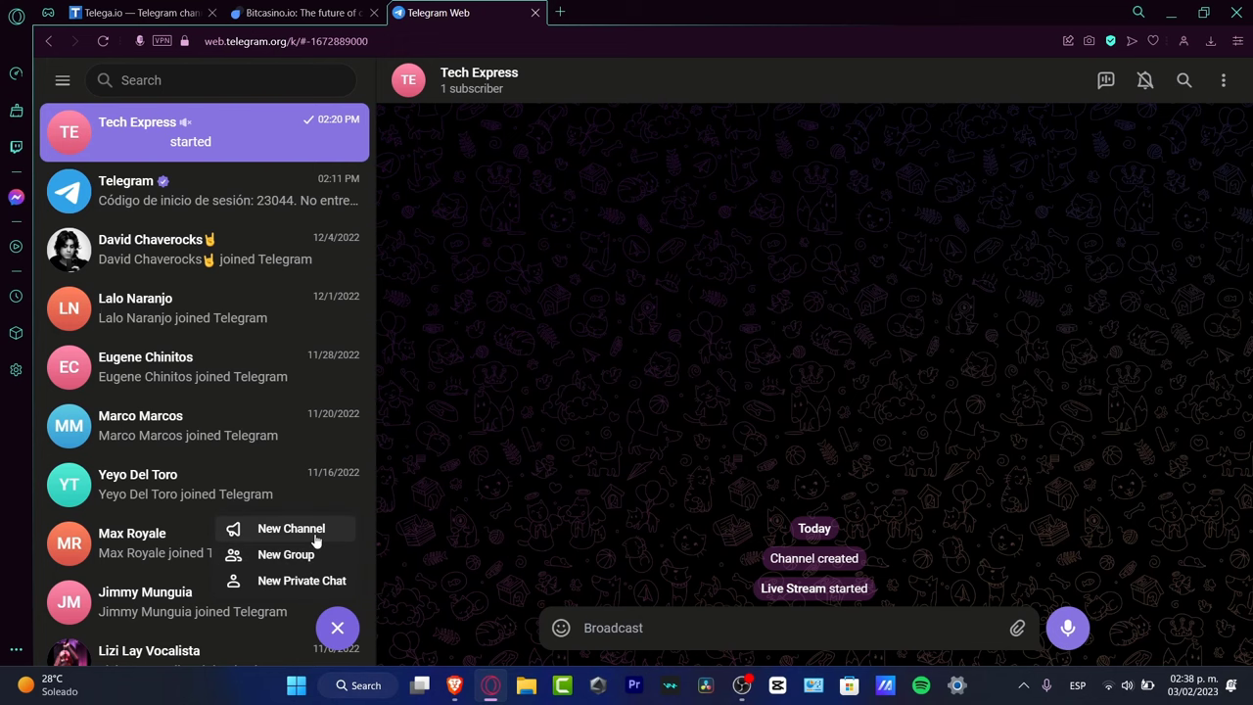
{"action": "left_click", "coordinate": [313, 538]}
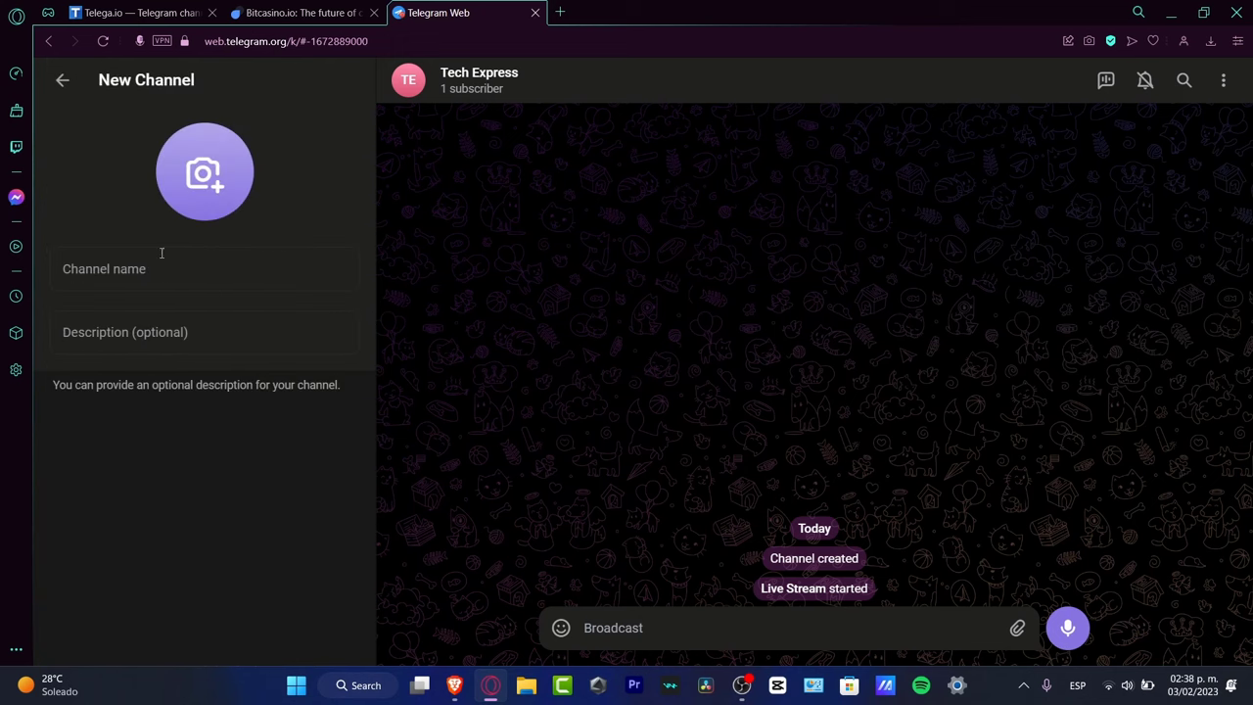
{"action": "left_click", "coordinate": [201, 267]}
{"action": "type", "text": "T"}
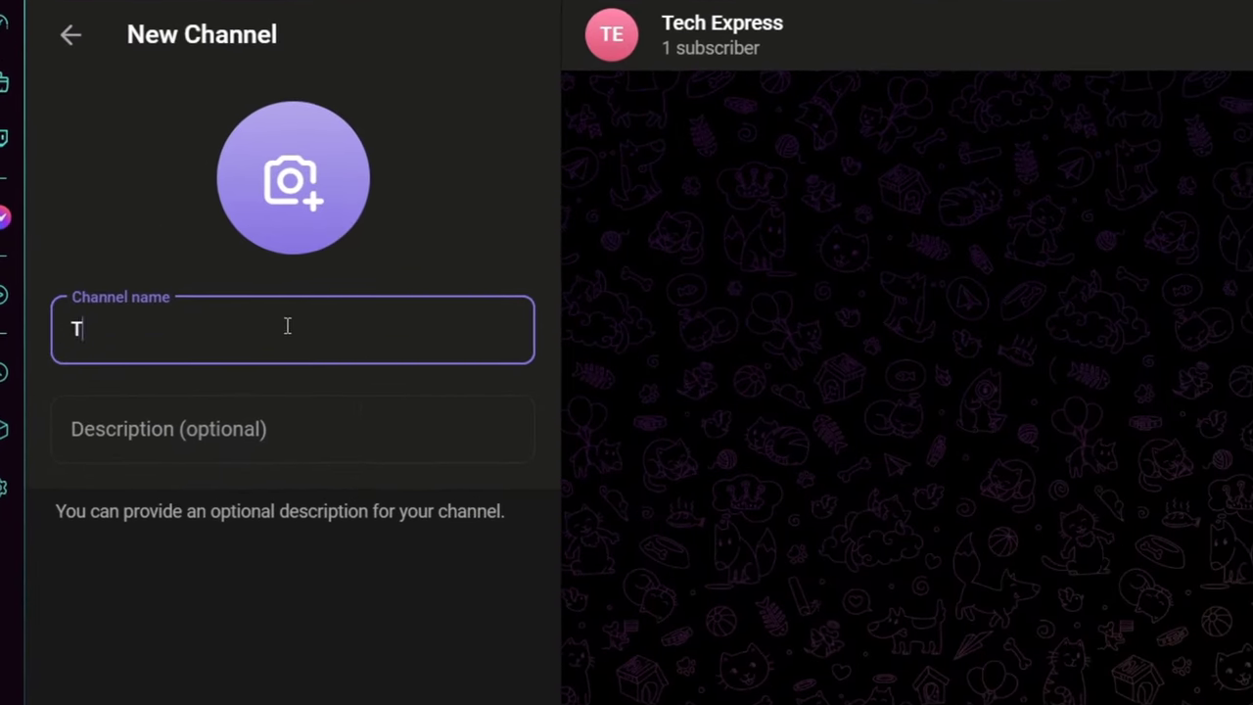
{"action": "type", "text": "echXpress Ads"}
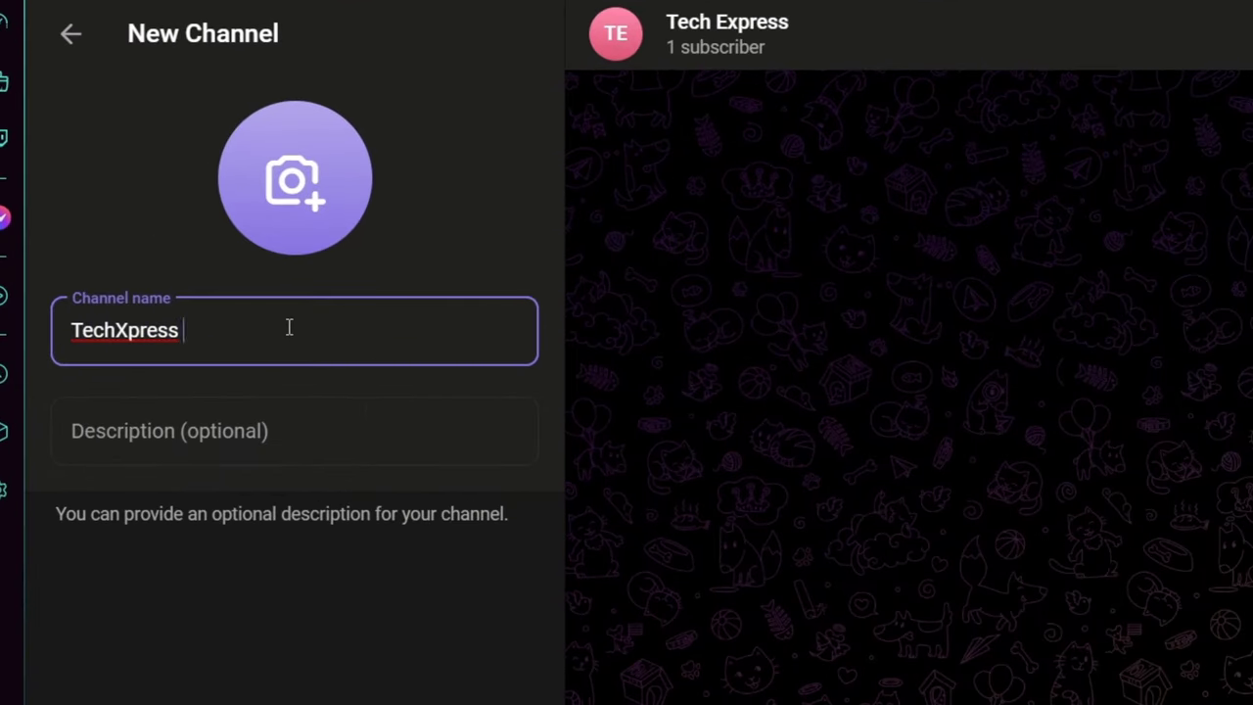
Give the channel the description "this is an example" and create it.
{"action": "left_click", "coordinate": [270, 445]}
{"action": "type", "text": "thi si"}
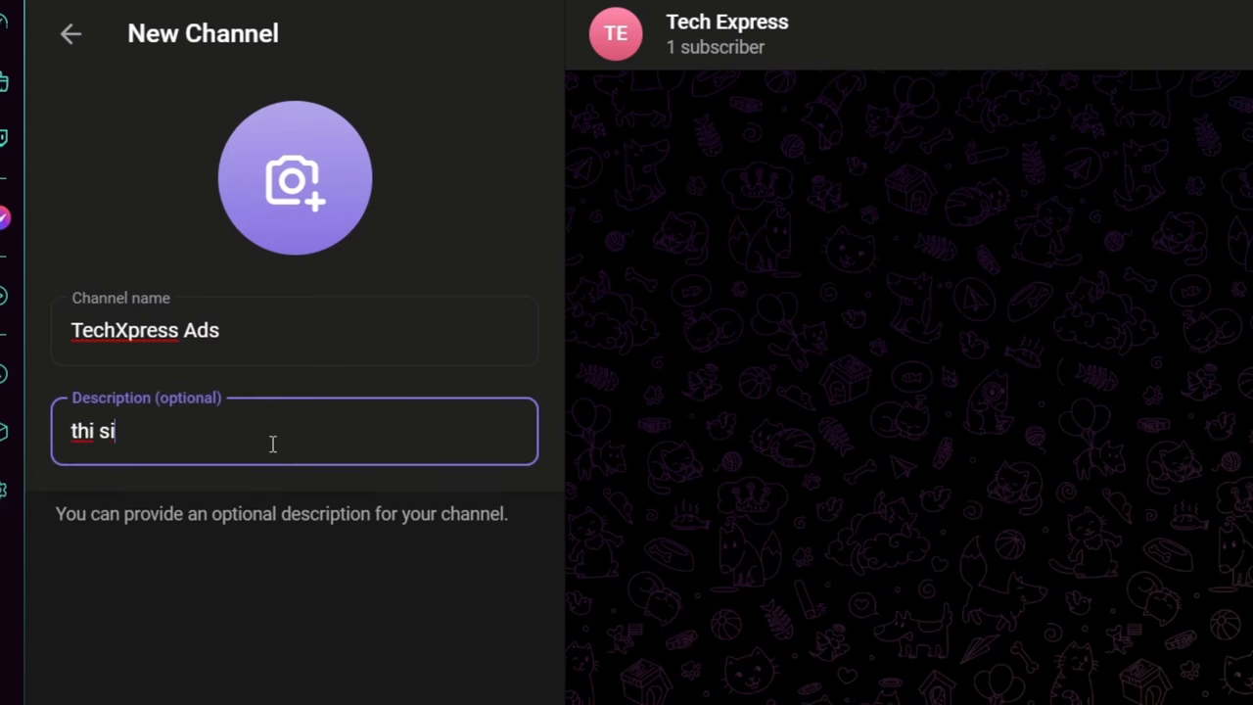
{"action": "key", "text": "BackSpace"}
{"action": "key", "text": "BackSpace"}
{"action": "key", "text": "BackSpace"}
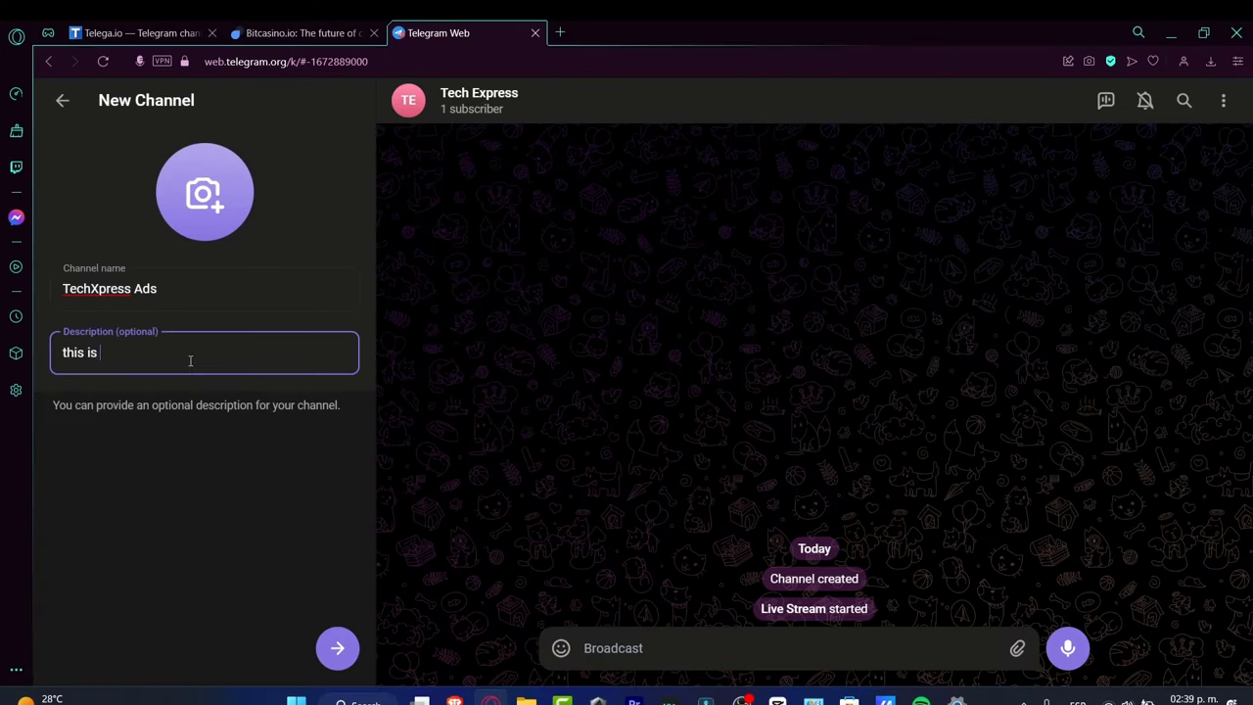
{"action": "type", "text": "s is an example"}
{"action": "left_click", "coordinate": [345, 650]}
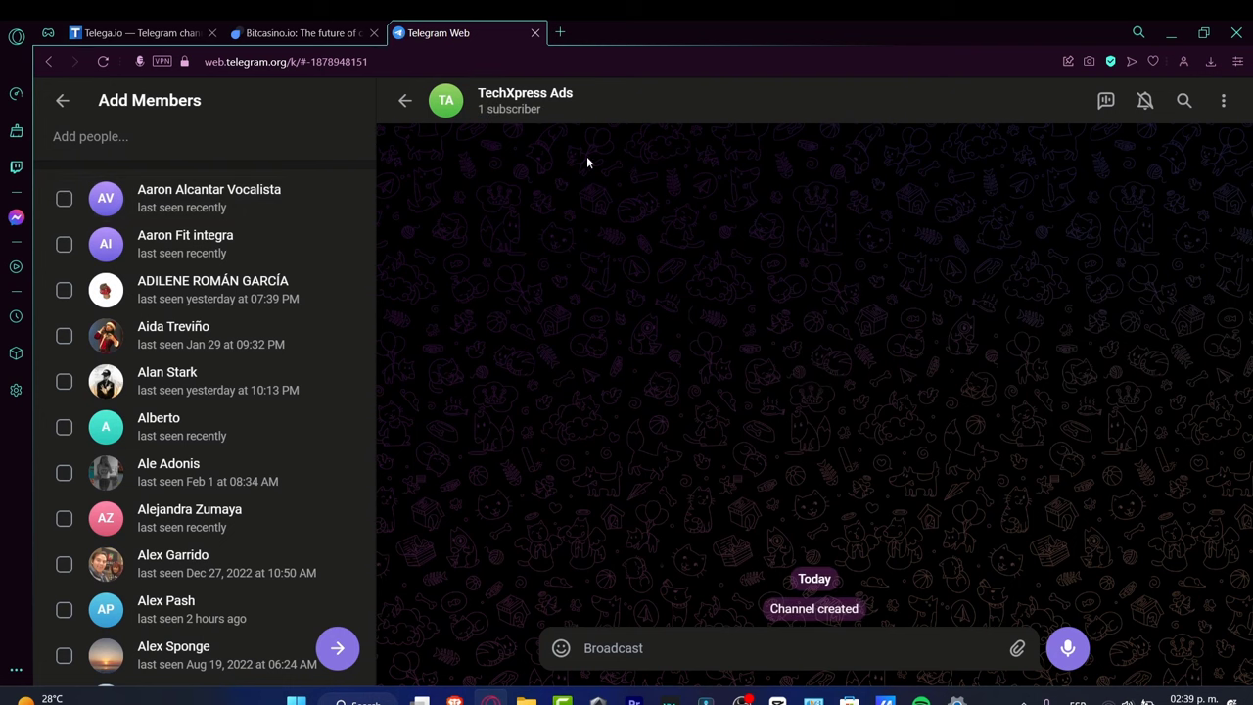
Return to Telega.io's earnings calculator and look through the available topics without changing the selected one.
{"action": "left_click", "coordinate": [173, 29]}
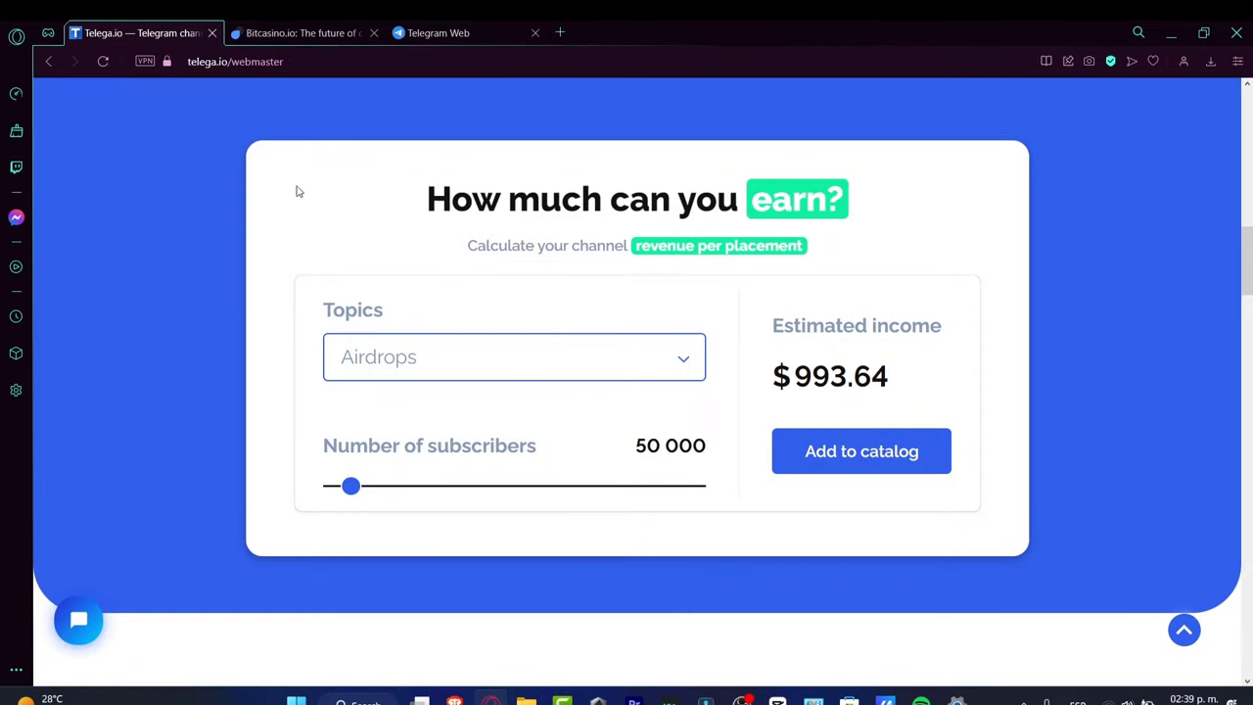
{"action": "left_click", "coordinate": [421, 350]}
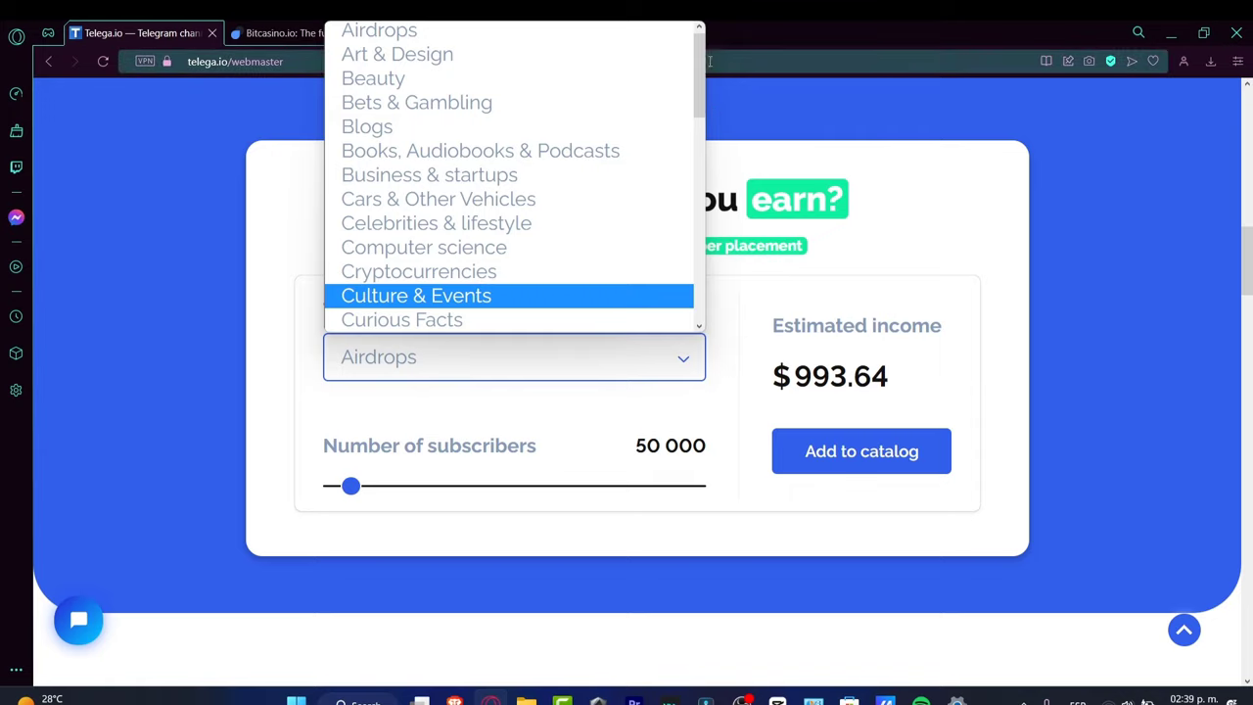
{"action": "left_click", "coordinate": [1080, 401]}
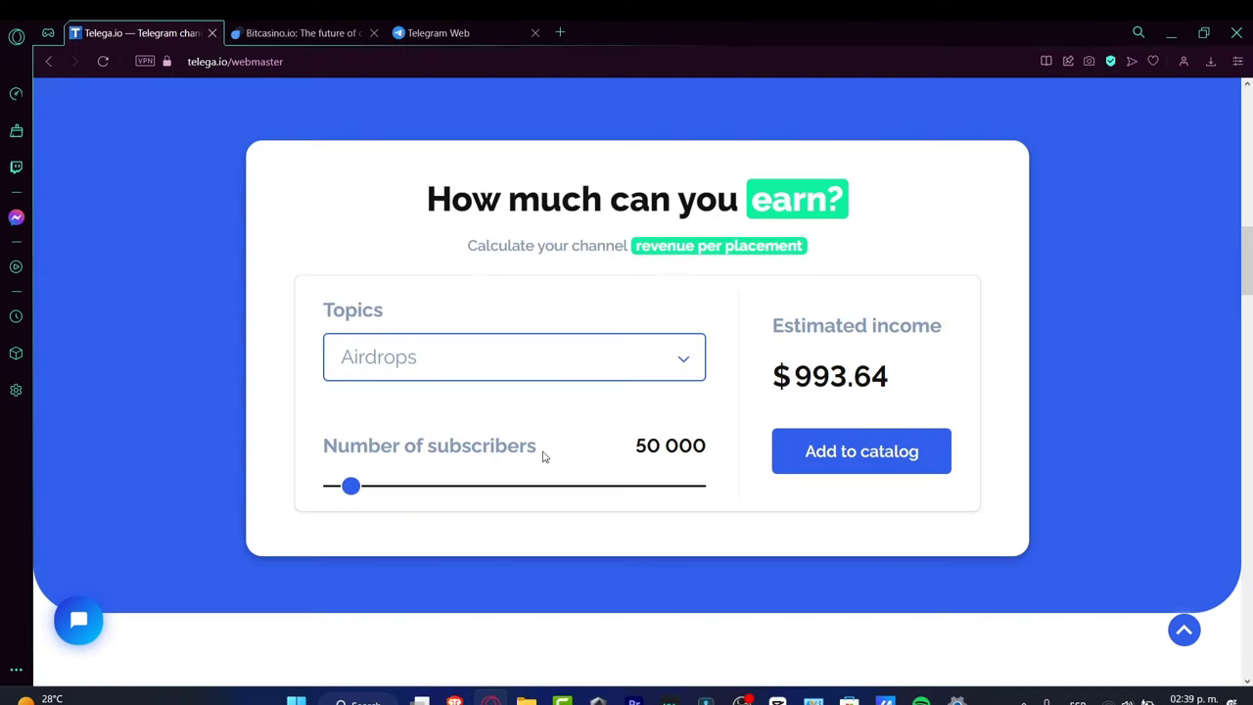
Check the estimated Airdrops income with the number of subscribers set to 100 and to 11 784.
{"action": "left_click_drag", "start_coordinate": [635, 448], "coordinate": [741, 453]}
{"action": "left_click", "coordinate": [439, 499]}
{"action": "left_click_drag", "start_coordinate": [349, 487], "coordinate": [316, 490]}
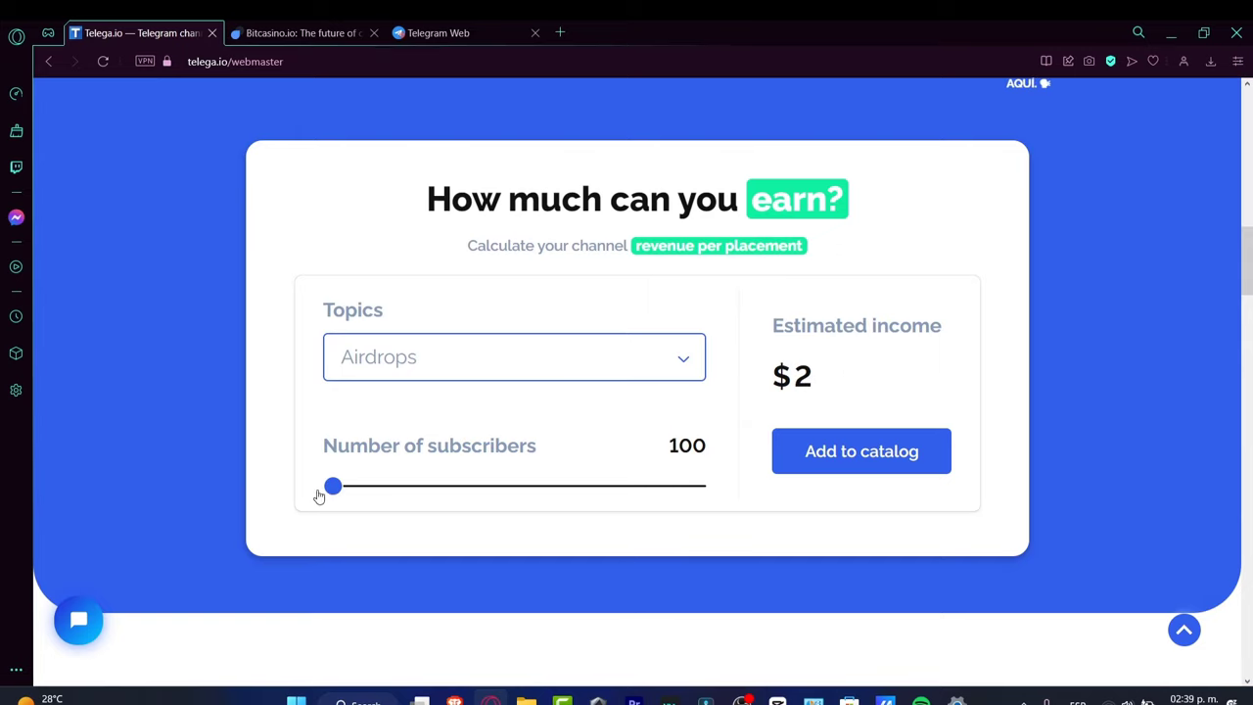
{"action": "left_click_drag", "start_coordinate": [333, 489], "coordinate": [336, 492]}
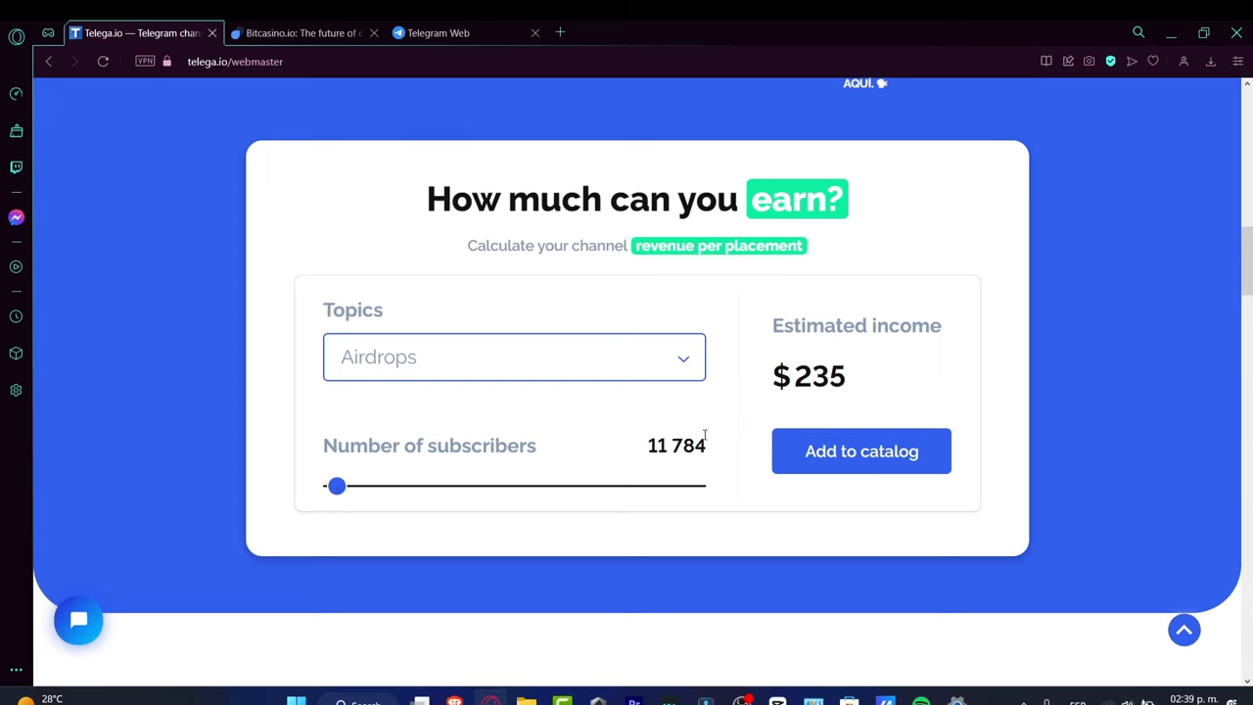
{"action": "left_click_drag", "start_coordinate": [888, 380], "coordinate": [778, 376]}
{"action": "left_click", "coordinate": [982, 408]}
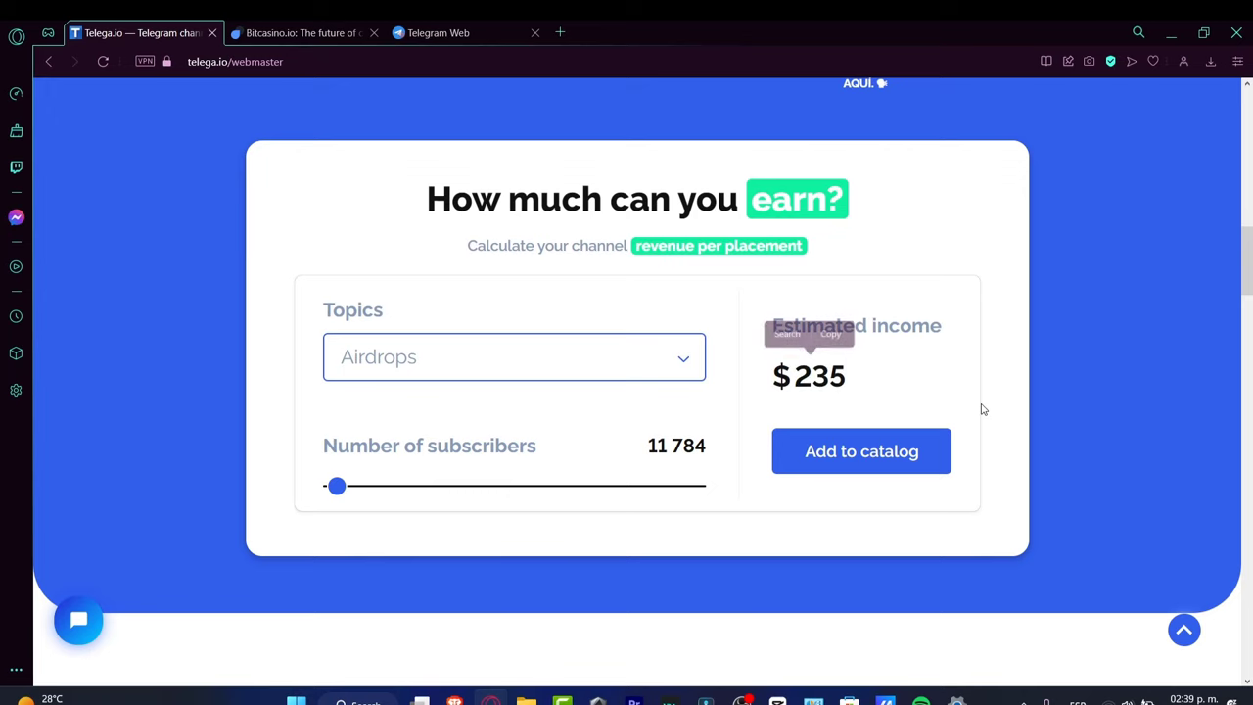
Set the calculator's topic to Books, Audiobooks & Podcasts and highlight the estimated income.
{"action": "left_click", "coordinate": [409, 380]}
{"action": "left_click", "coordinate": [416, 374]}
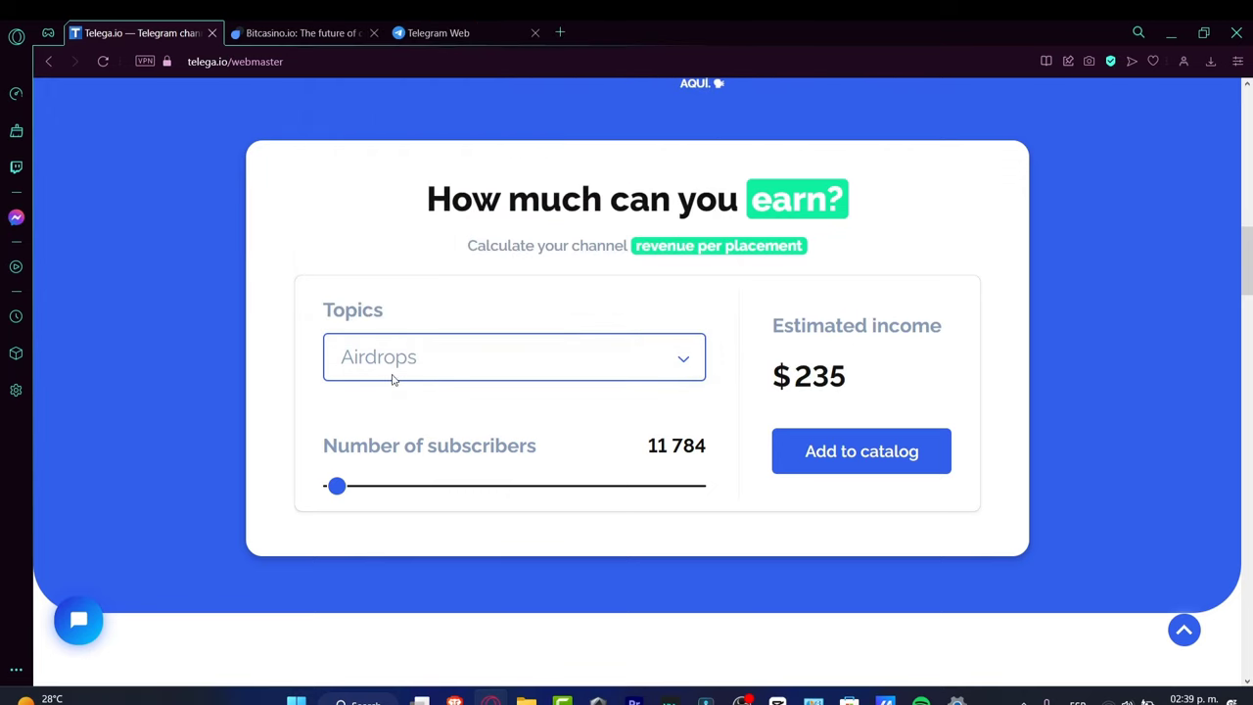
{"action": "left_click", "coordinate": [394, 375]}
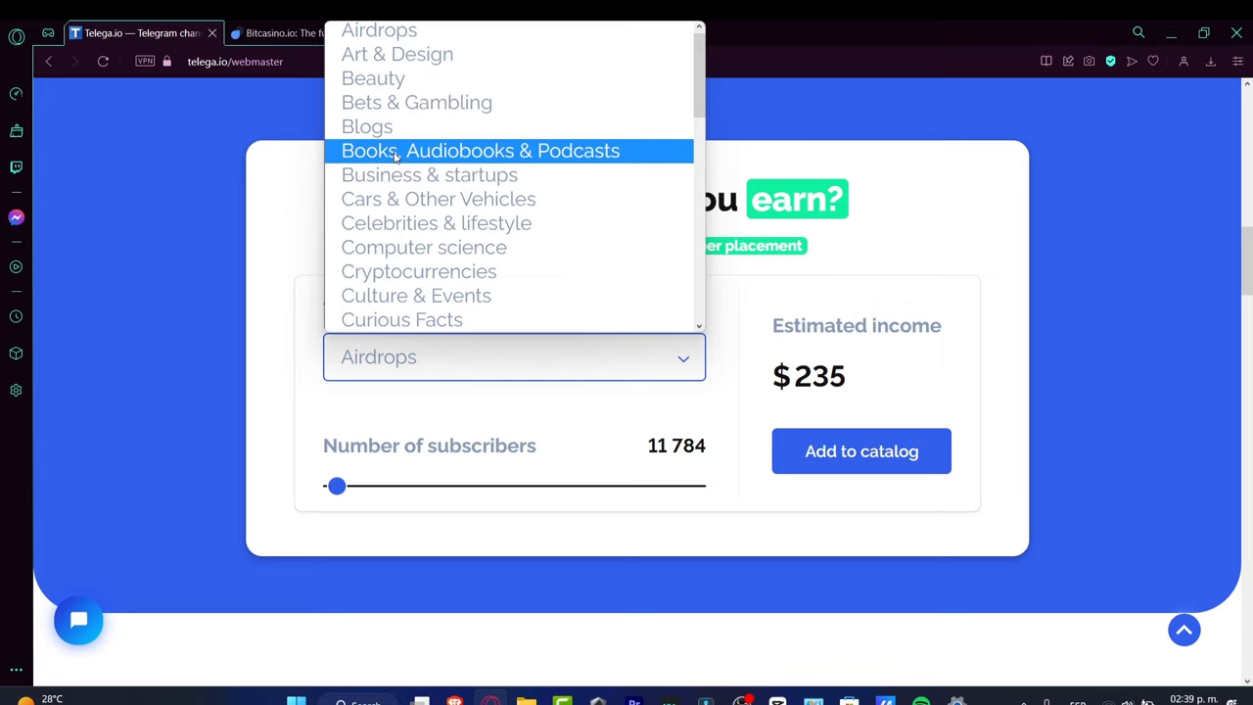
{"action": "left_click", "coordinate": [599, 162]}
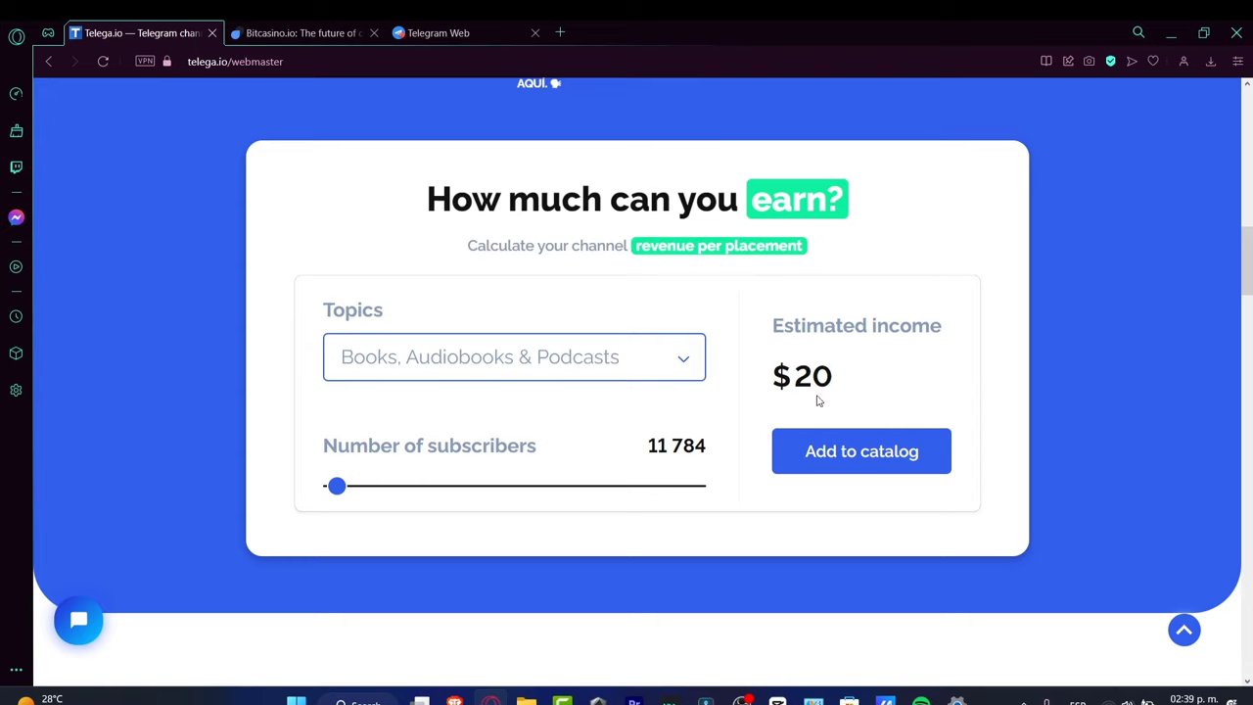
{"action": "left_click_drag", "start_coordinate": [793, 397], "coordinate": [852, 397]}
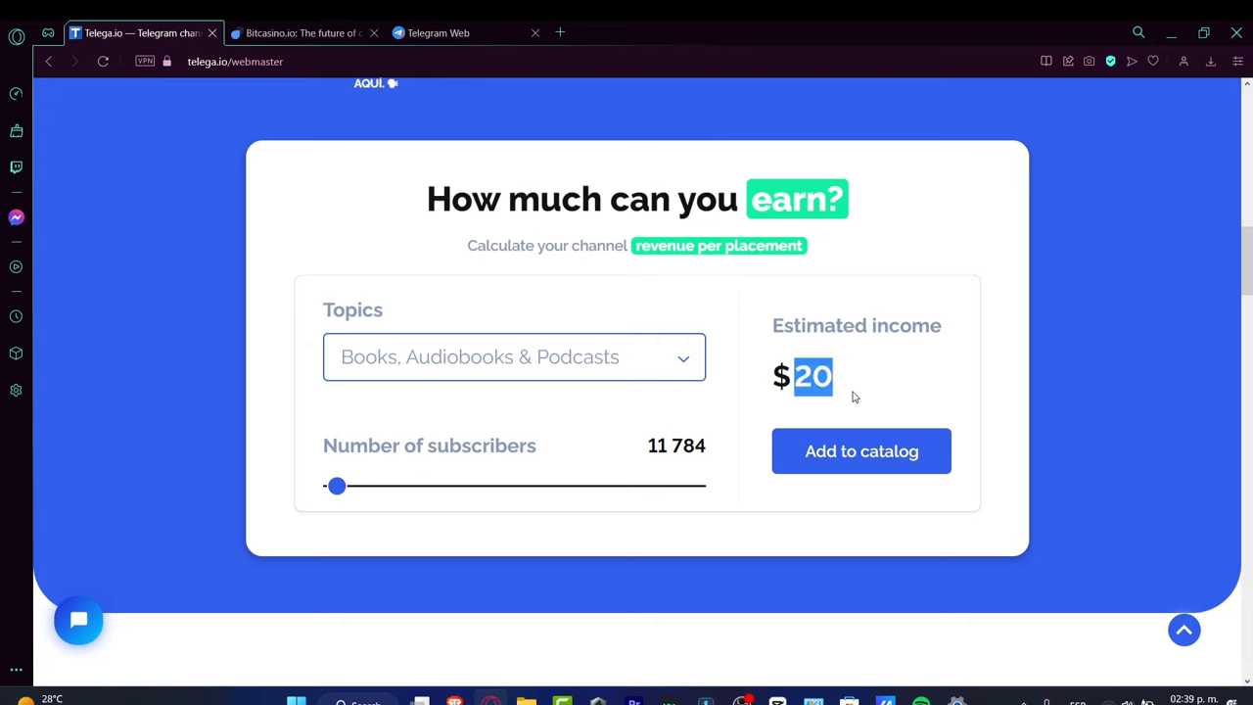
Check the estimated income for the topics Cars & Other Vehicles and Cryptocurrencies.
{"action": "left_click", "coordinate": [458, 368]}
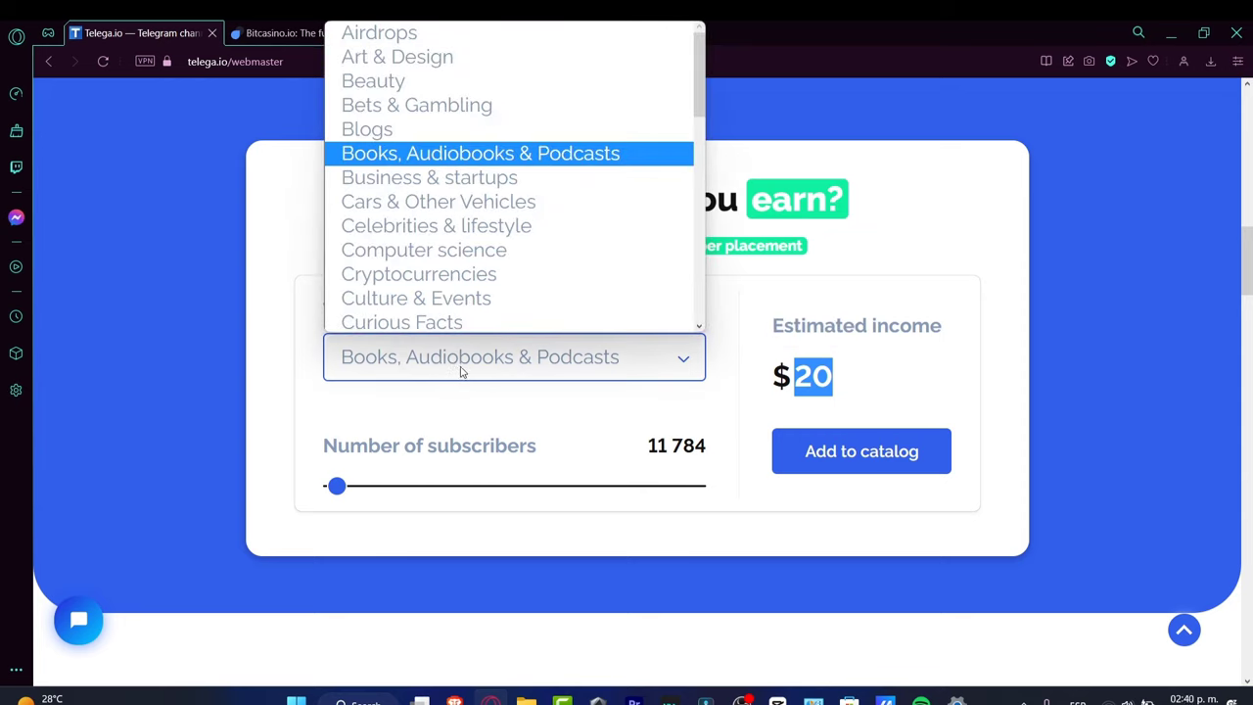
{"action": "left_click", "coordinate": [506, 202]}
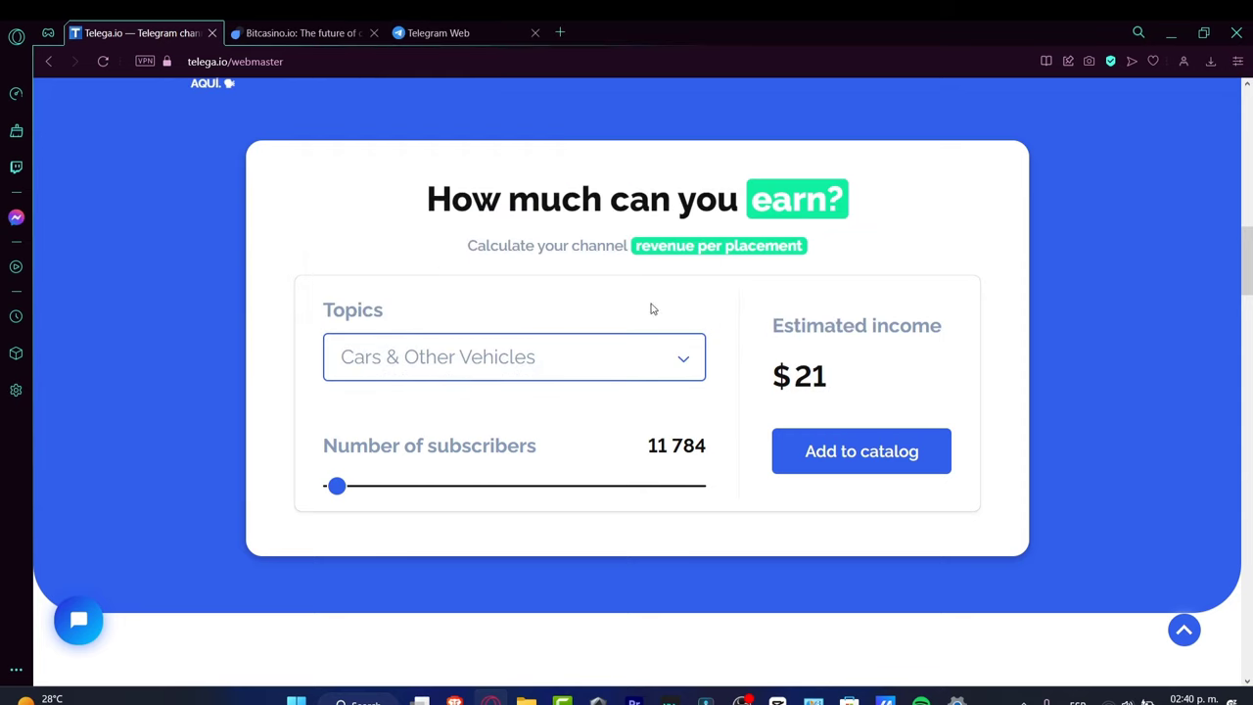
{"action": "left_click", "coordinate": [574, 360]}
{"action": "left_click", "coordinate": [535, 275]}
Check the estimated income for the topics Pets & animals and Job Listings.
{"action": "left_click", "coordinate": [562, 377]}
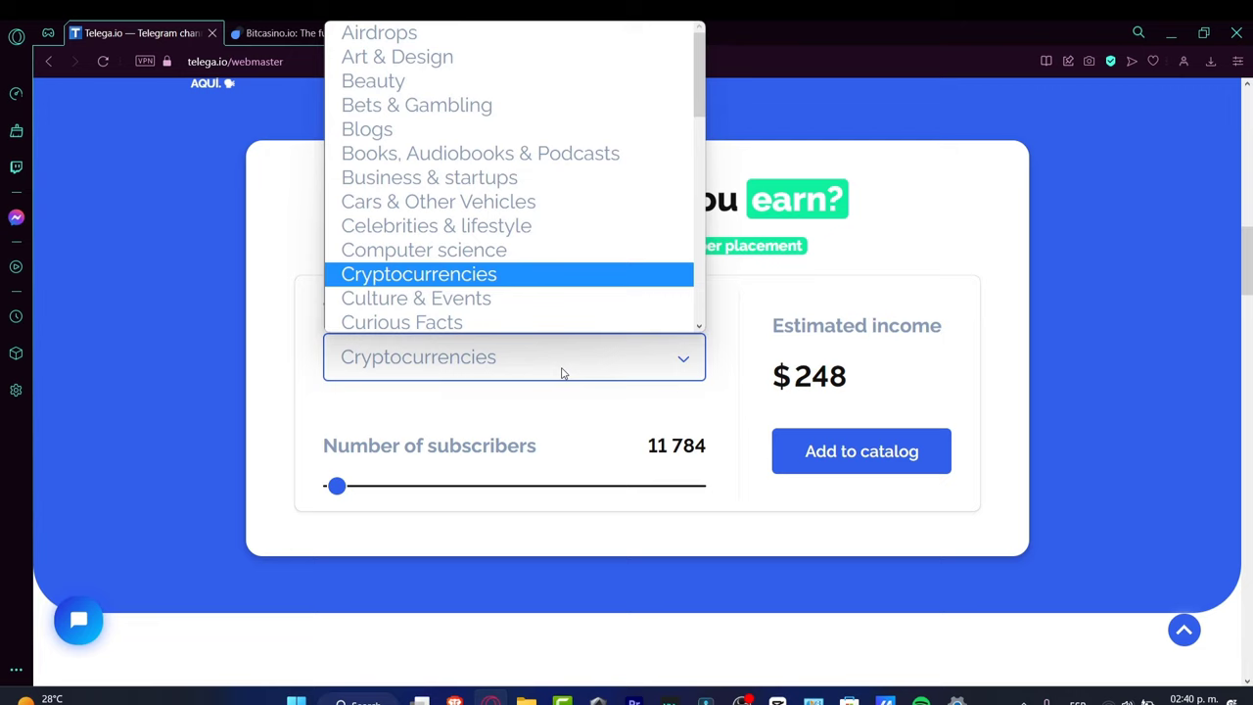
{"action": "scroll", "coordinate": [590, 268], "scroll_direction": "down", "scroll_amount": 8}
{"action": "left_click", "coordinate": [563, 323]}
{"action": "left_click", "coordinate": [564, 339]}
{"action": "left_click", "coordinate": [554, 223]}
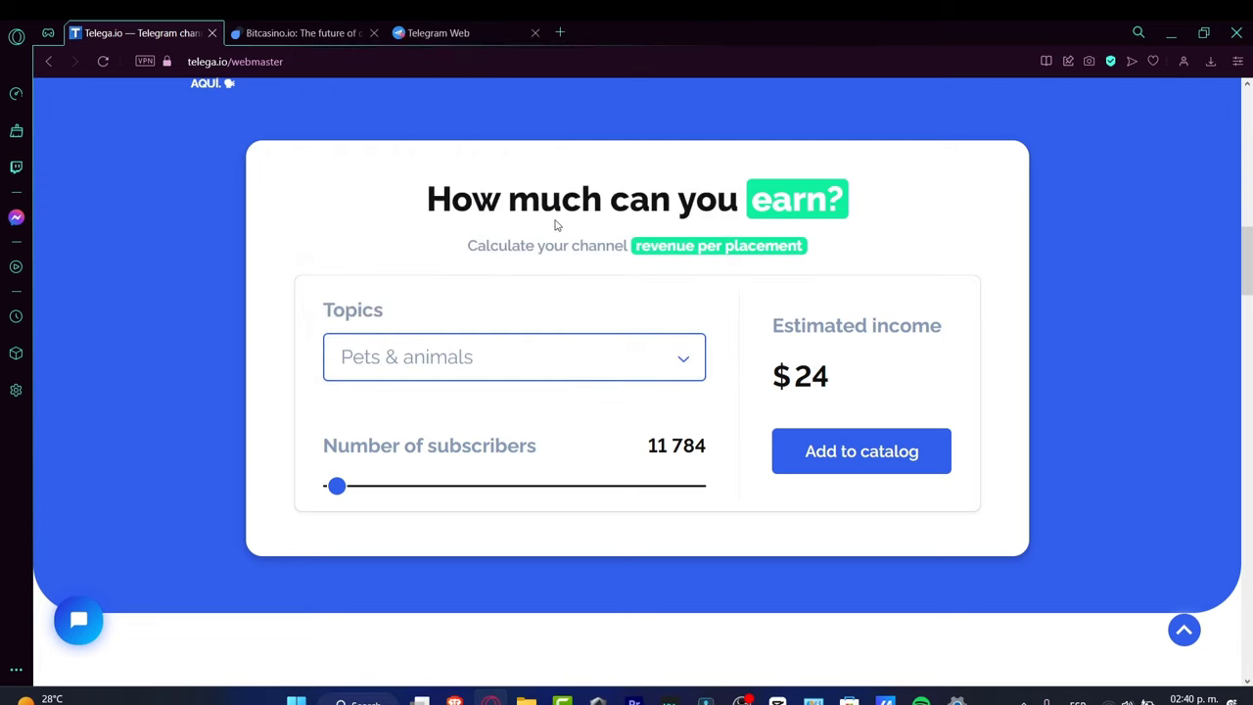
{"action": "left_click", "coordinate": [587, 364]}
{"action": "left_click", "coordinate": [521, 115]}
Compare the estimated income for the topics Trading, Travel & Tourism and Video Games.
{"action": "left_click", "coordinate": [619, 362]}
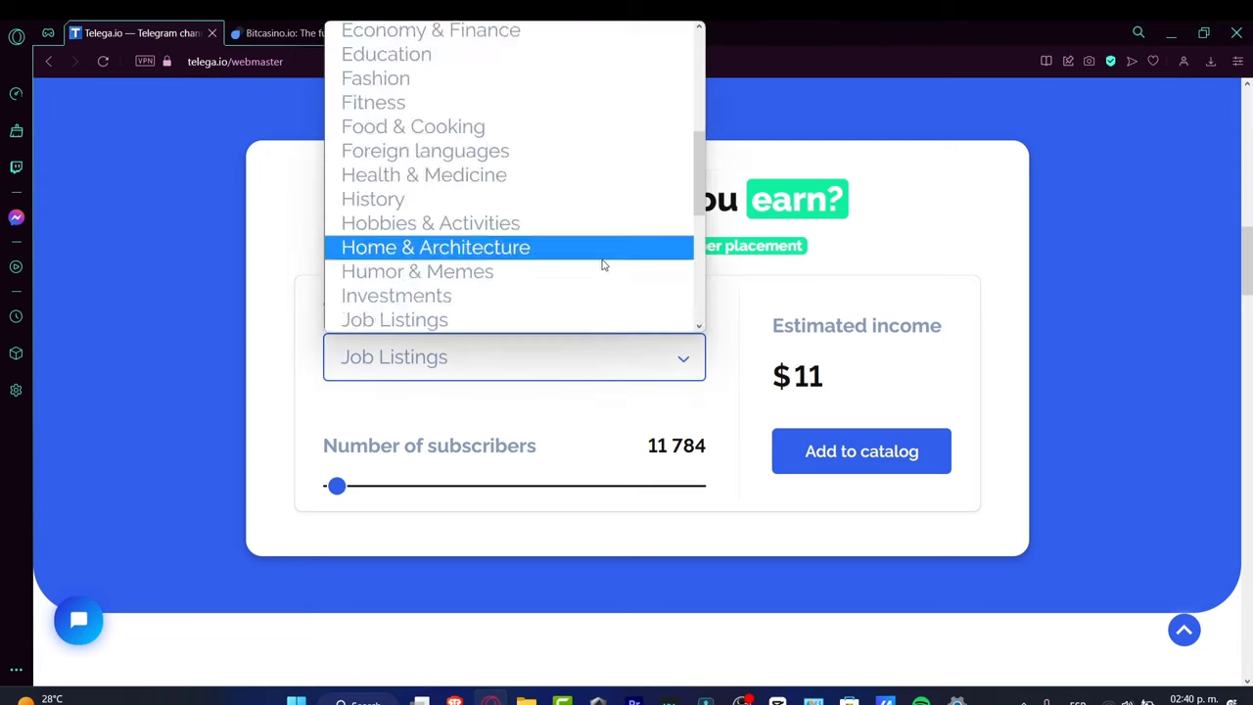
{"action": "scroll", "coordinate": [587, 264], "scroll_direction": "down", "scroll_amount": 5}
{"action": "left_click", "coordinate": [564, 276]}
{"action": "left_click", "coordinate": [600, 354]}
{"action": "scroll", "coordinate": [587, 274], "scroll_direction": "down", "scroll_amount": 2}
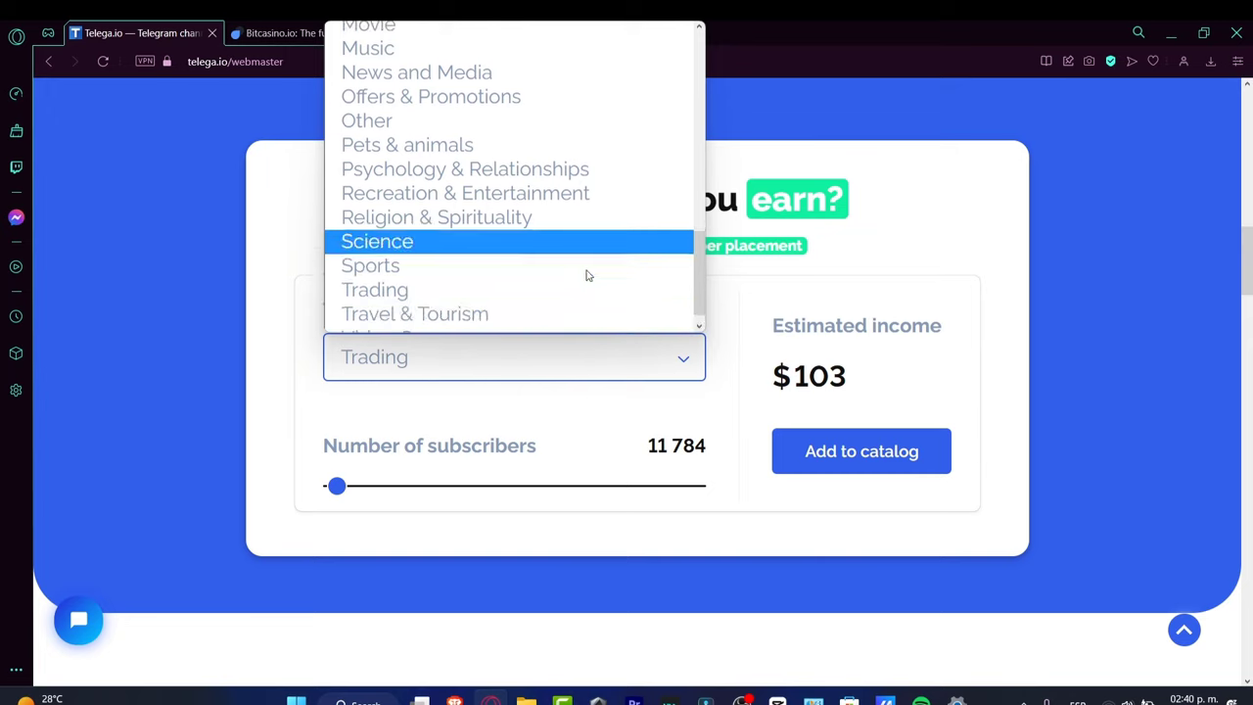
{"action": "left_click", "coordinate": [545, 298]}
{"action": "left_click", "coordinate": [581, 368]}
{"action": "scroll", "coordinate": [518, 274], "scroll_direction": "down", "scroll_amount": 1}
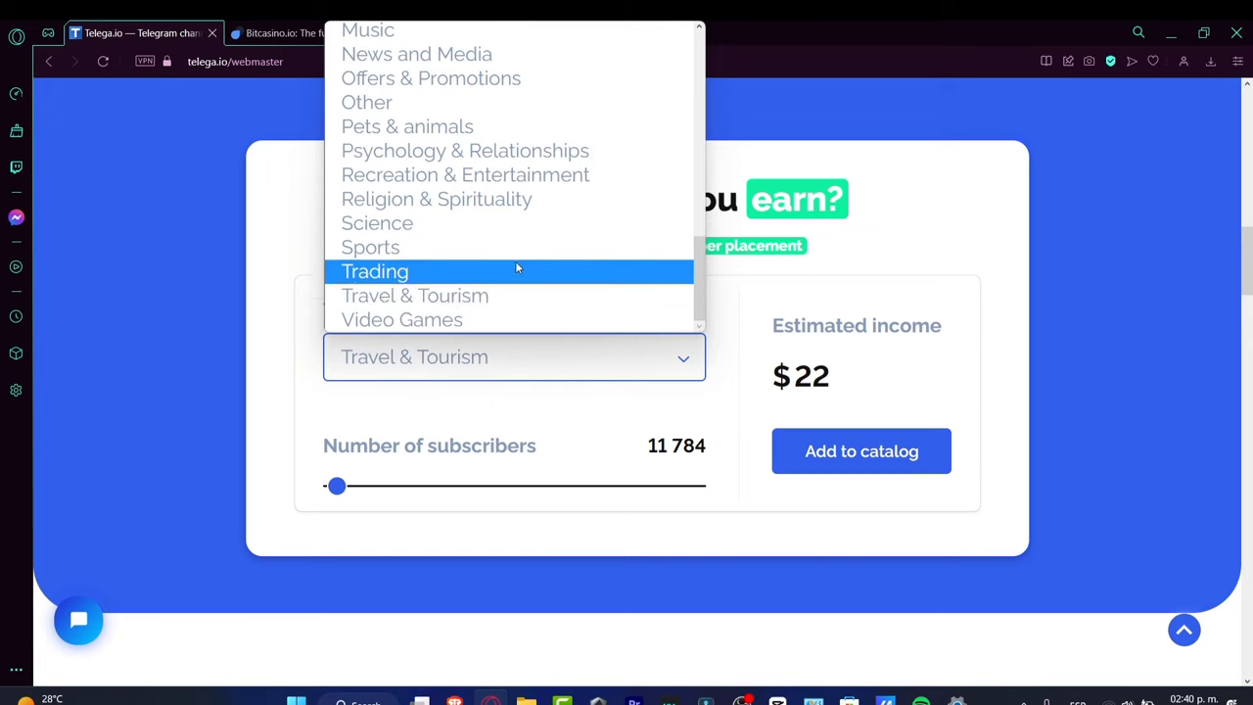
{"action": "left_click", "coordinate": [511, 323]}
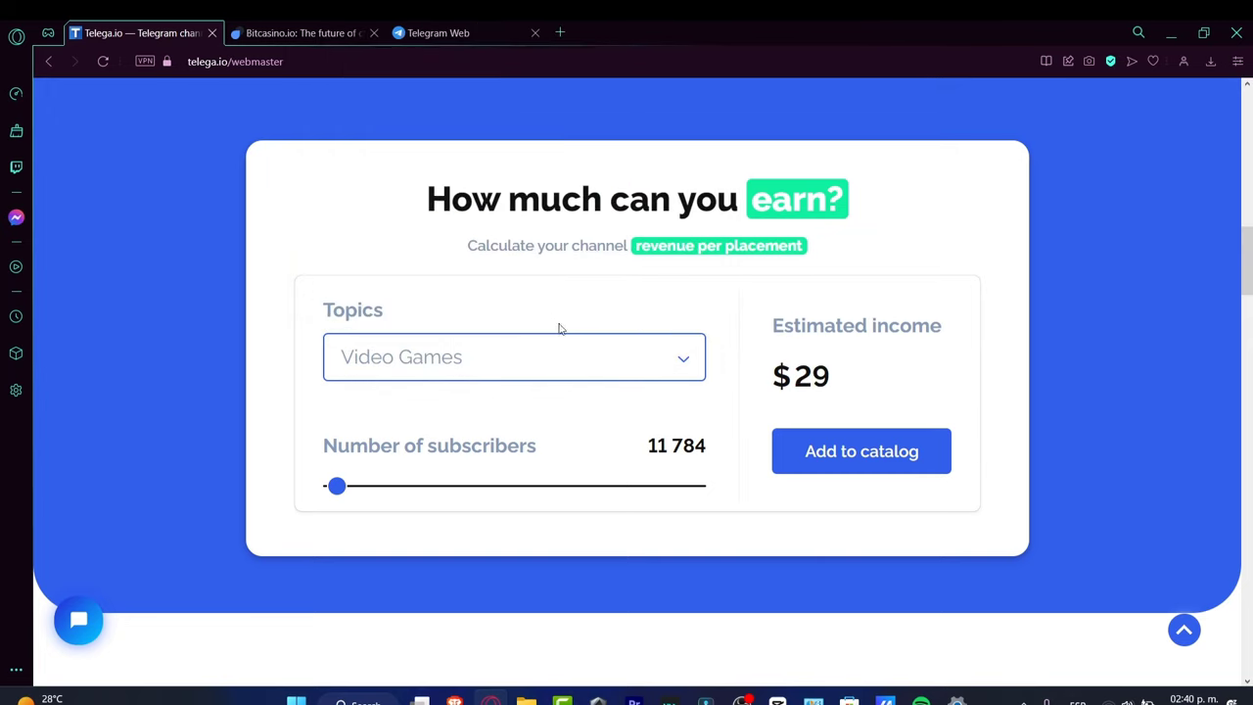
Check the estimated income for the topics Sports and Science.
{"action": "left_click", "coordinate": [489, 378]}
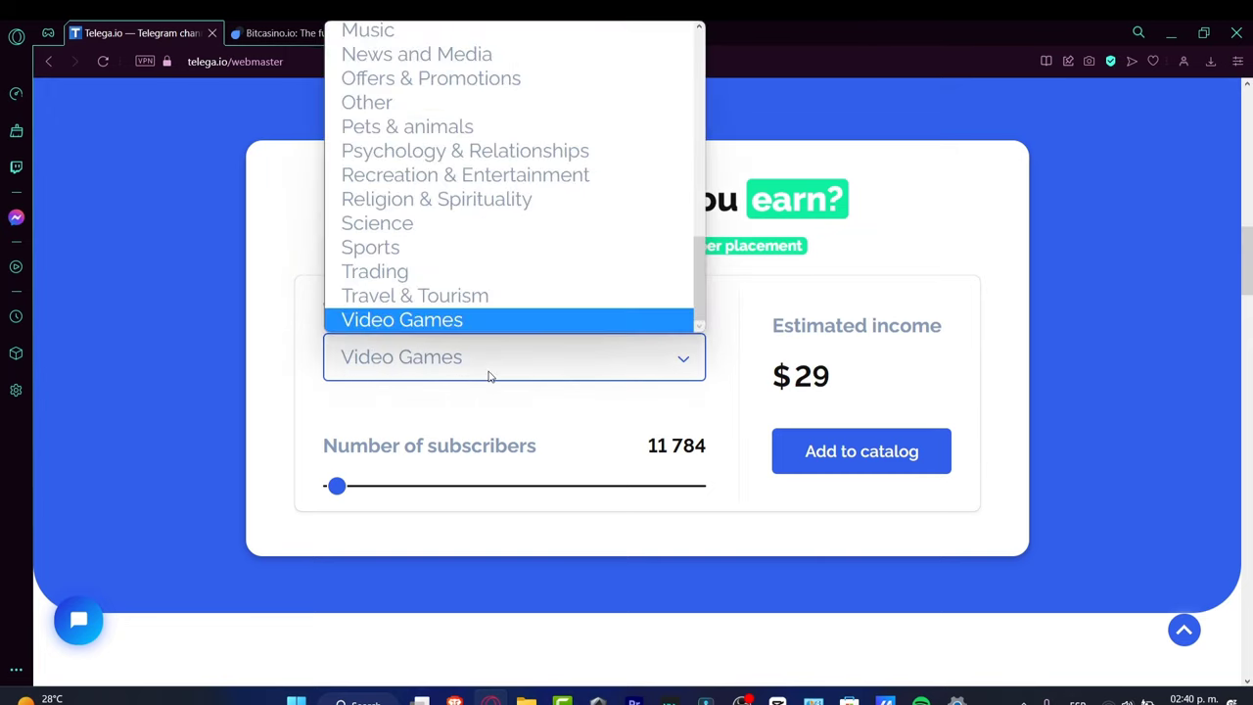
{"action": "left_click", "coordinate": [472, 248]}
{"action": "left_click", "coordinate": [599, 360]}
{"action": "scroll", "coordinate": [513, 235], "scroll_direction": "down", "scroll_amount": 1}
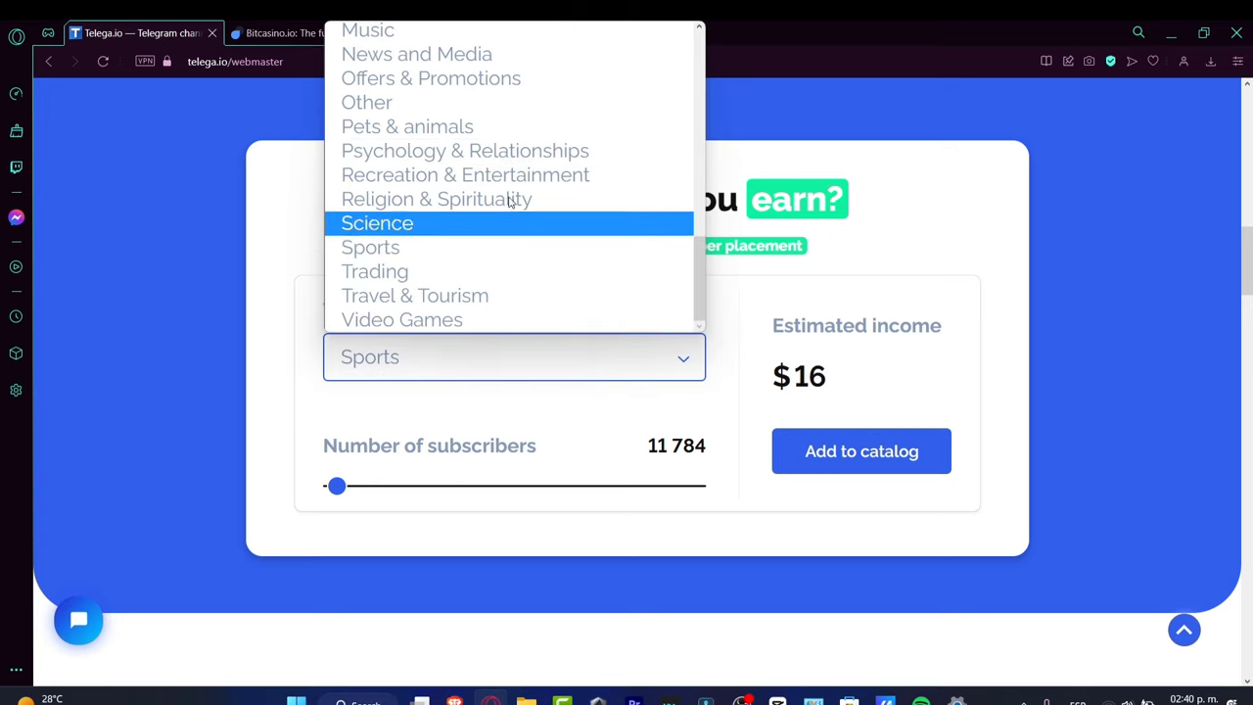
{"action": "key", "text": "Escape"}
{"action": "key", "text": "Up"}
Set the calculator's topic to Video Games and the number of subscribers to 36 950.
{"action": "left_click", "coordinate": [548, 368]}
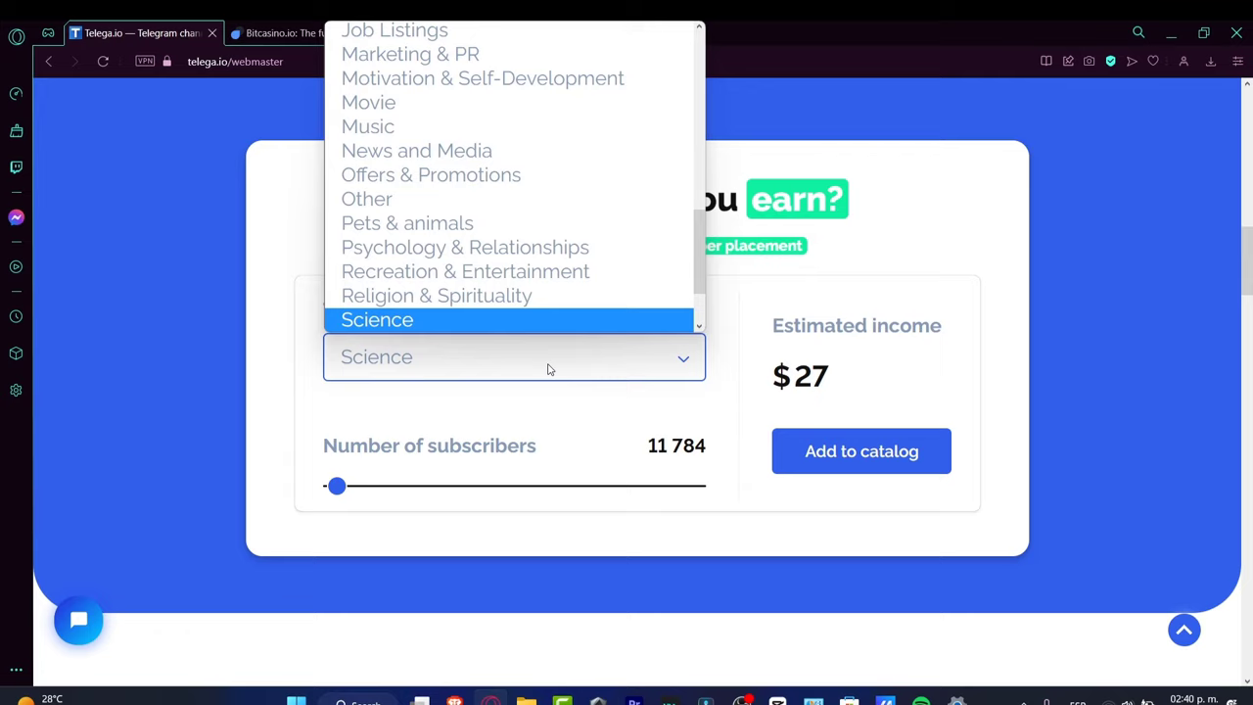
{"action": "scroll", "coordinate": [498, 209], "scroll_direction": "down", "scroll_amount": 1}
{"action": "left_click", "coordinate": [504, 319]}
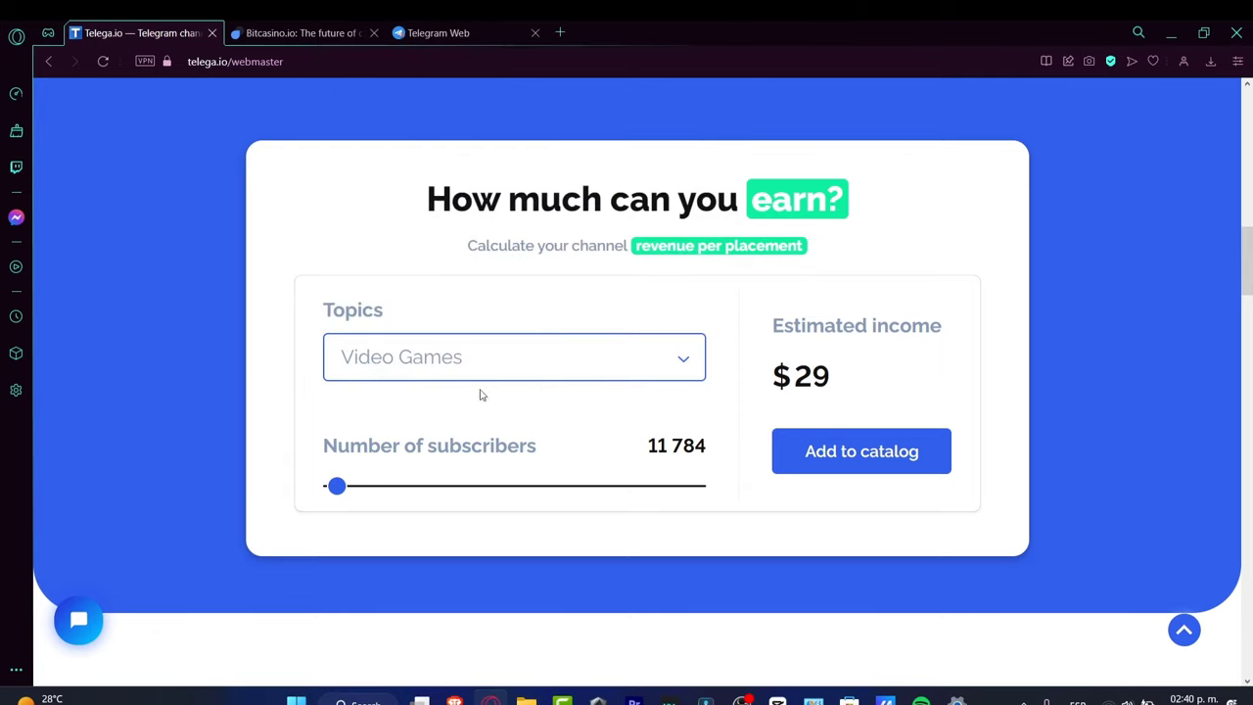
{"action": "left_click_drag", "start_coordinate": [339, 490], "coordinate": [347, 492]}
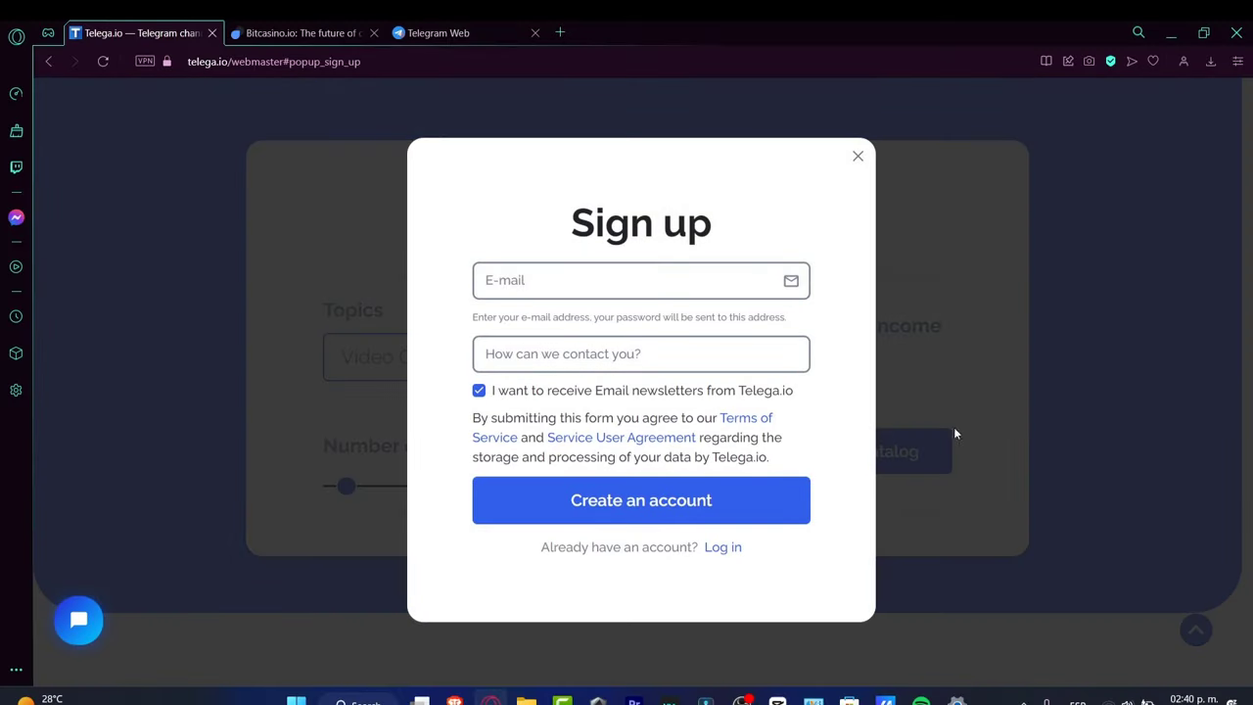
Dismiss the sign-up form, check the TechXpress Ads channel in Telegram Web, and return to the calculator's Video Games topic.
{"action": "left_click", "coordinate": [870, 167]}
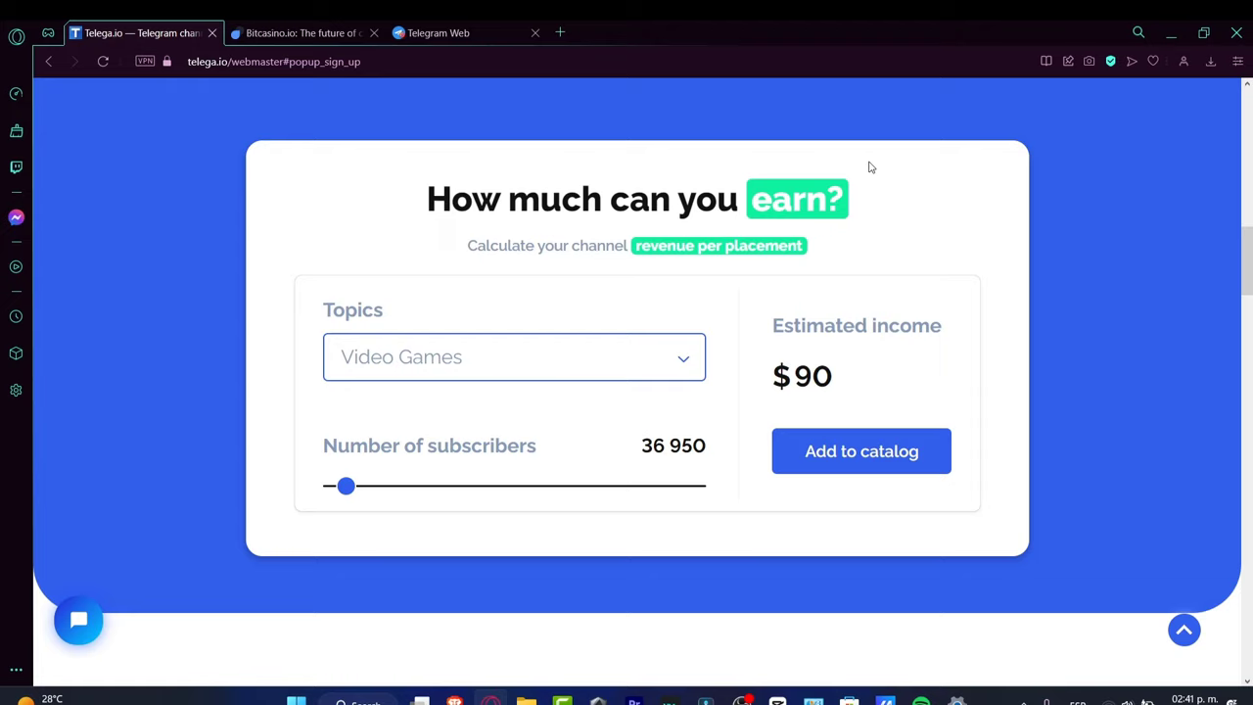
{"action": "left_click", "coordinate": [439, 34]}
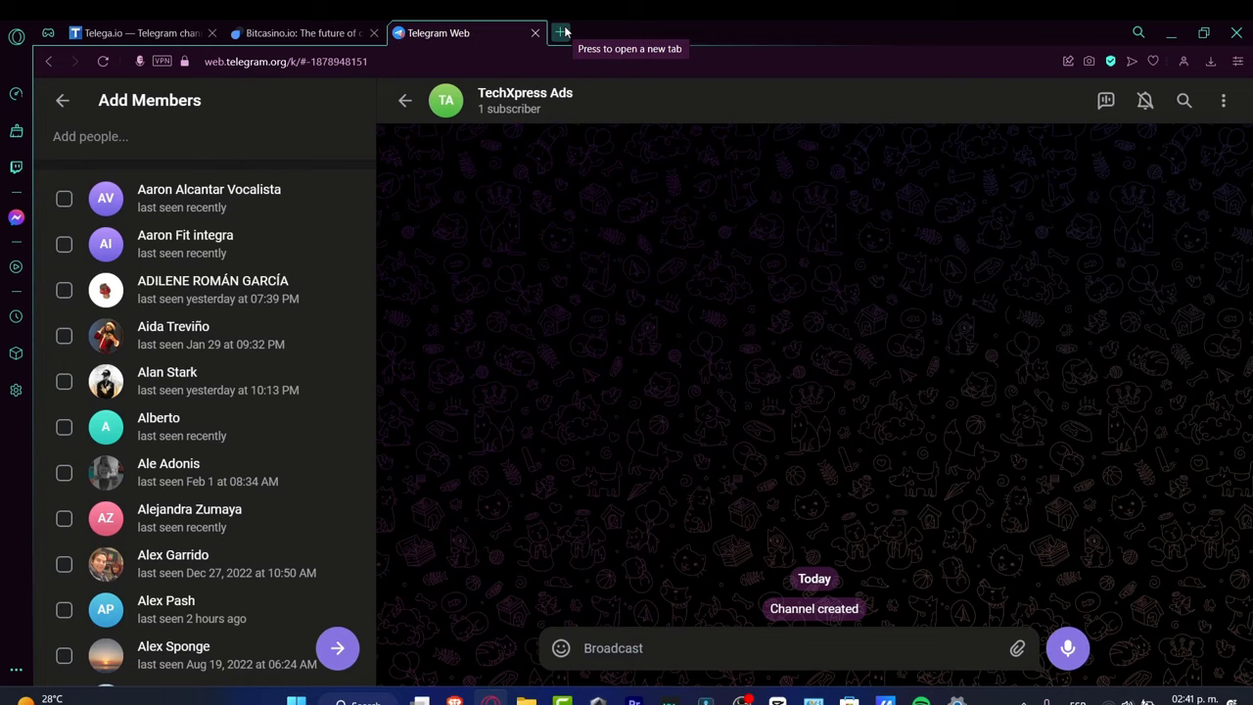
{"action": "key", "text": "ctrl+Tab"}
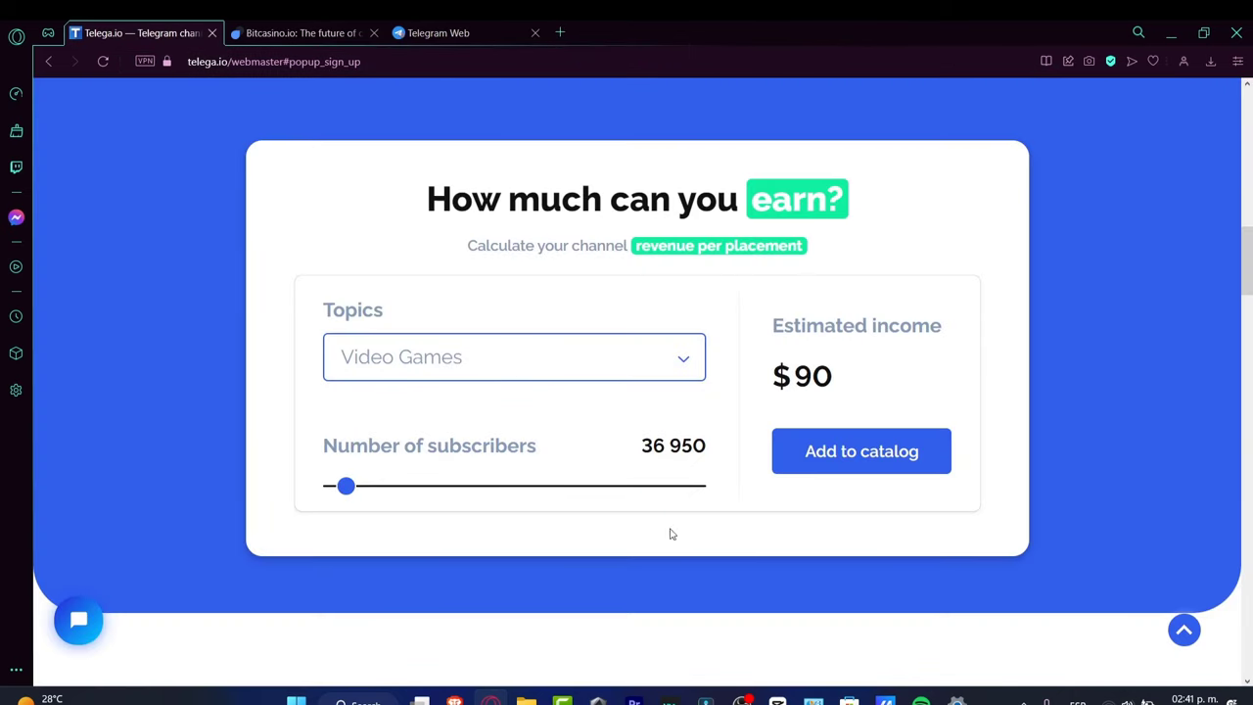
{"action": "left_click_drag", "start_coordinate": [442, 358], "coordinate": [341, 358]}
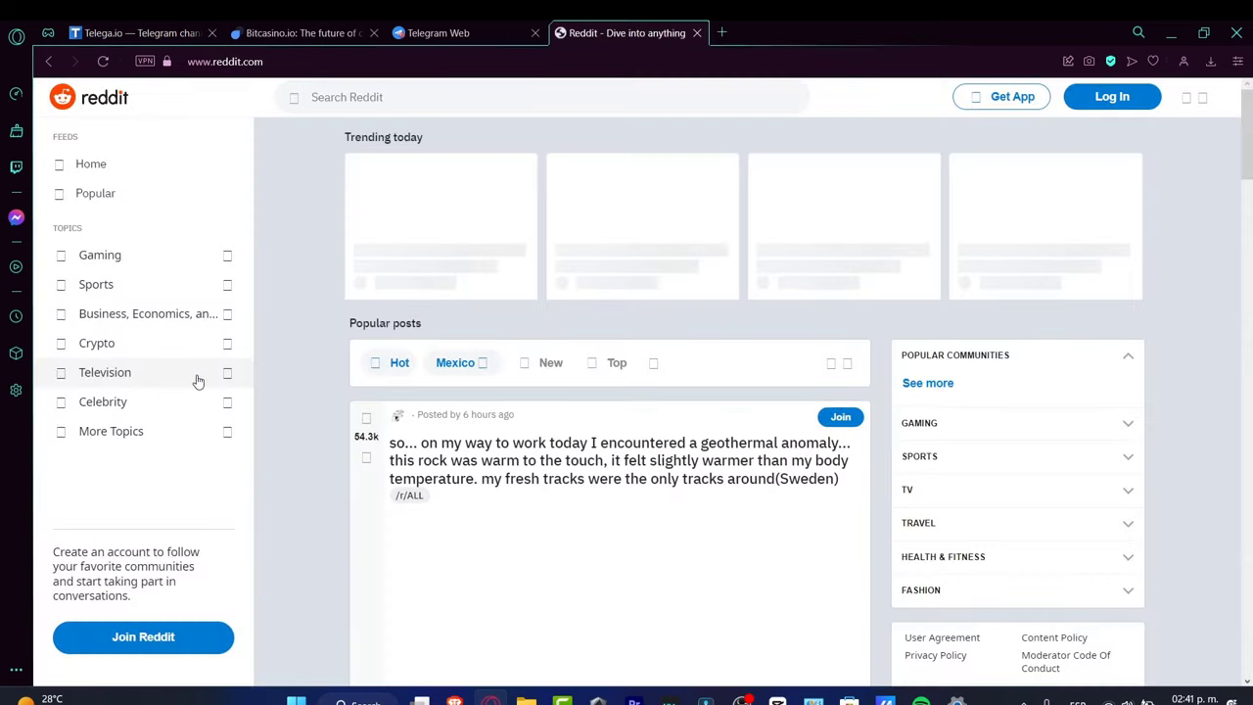
Browse the Gaming topics on Reddit and open the Minecraft topic page to look for related communities.
{"action": "left_click", "coordinate": [484, 99]}
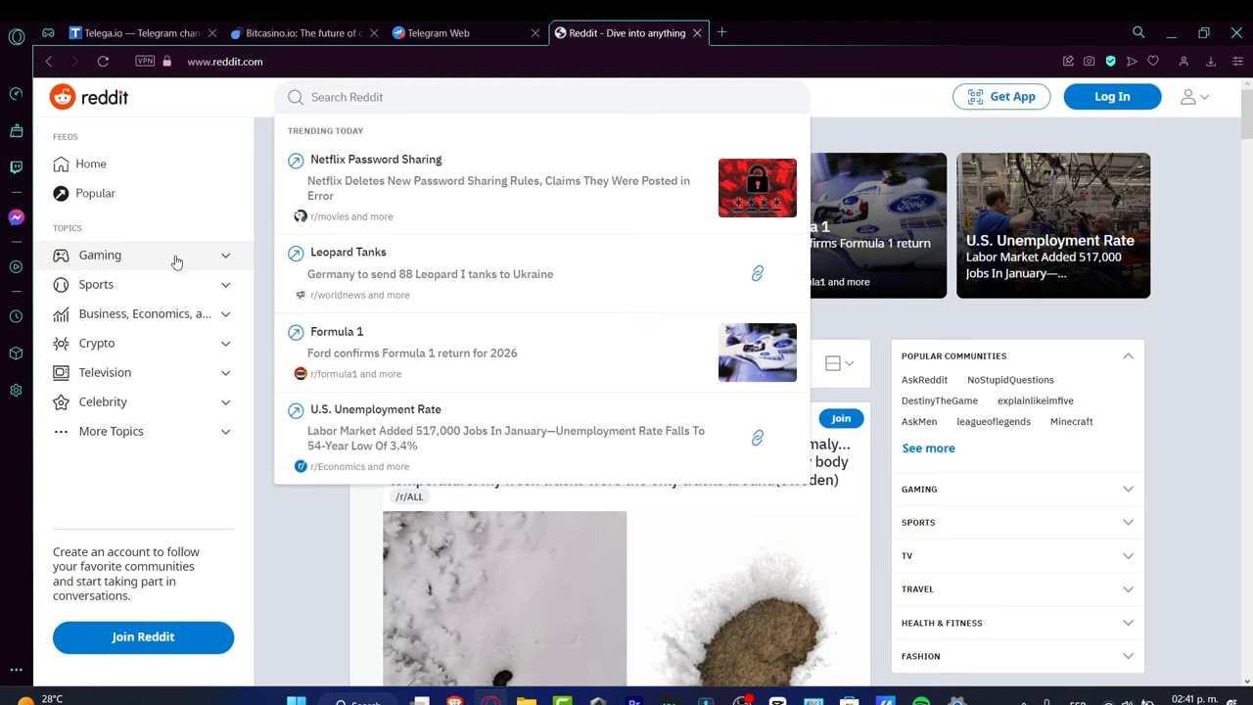
{"action": "left_click", "coordinate": [128, 258]}
{"action": "scroll", "coordinate": [194, 327], "scroll_direction": "down", "scroll_amount": 3}
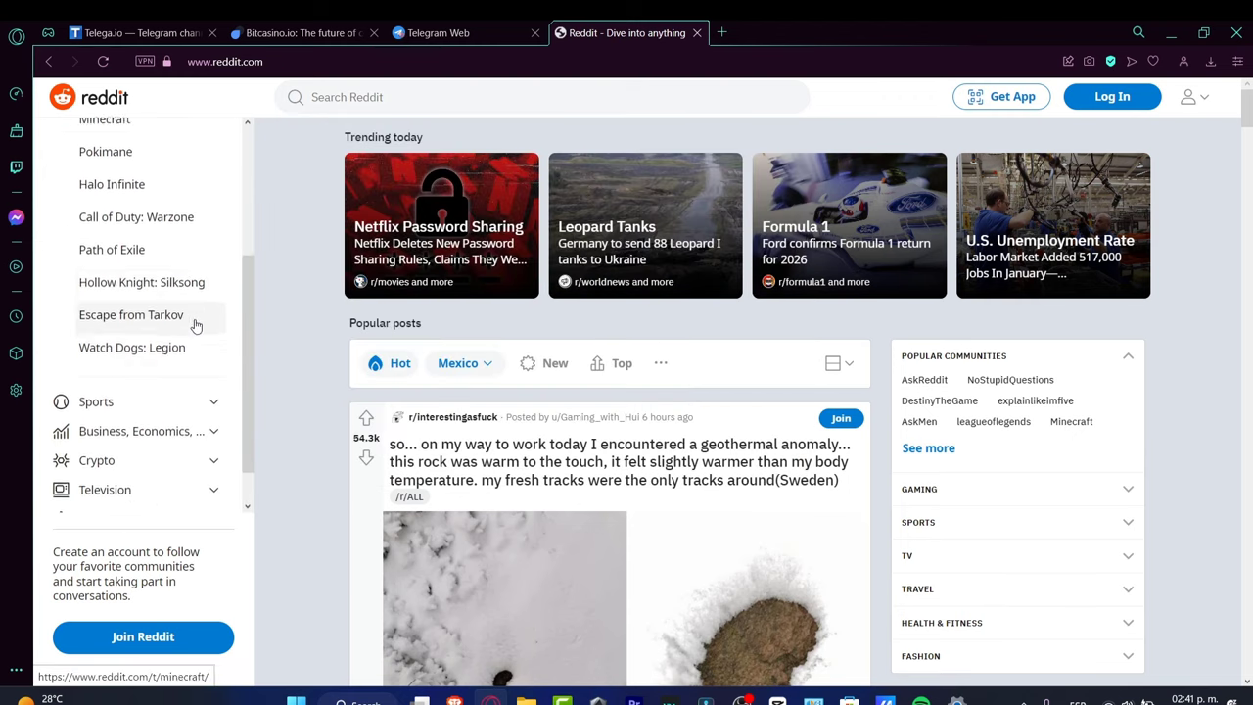
{"action": "scroll", "coordinate": [209, 358], "scroll_direction": "up", "scroll_amount": 3}
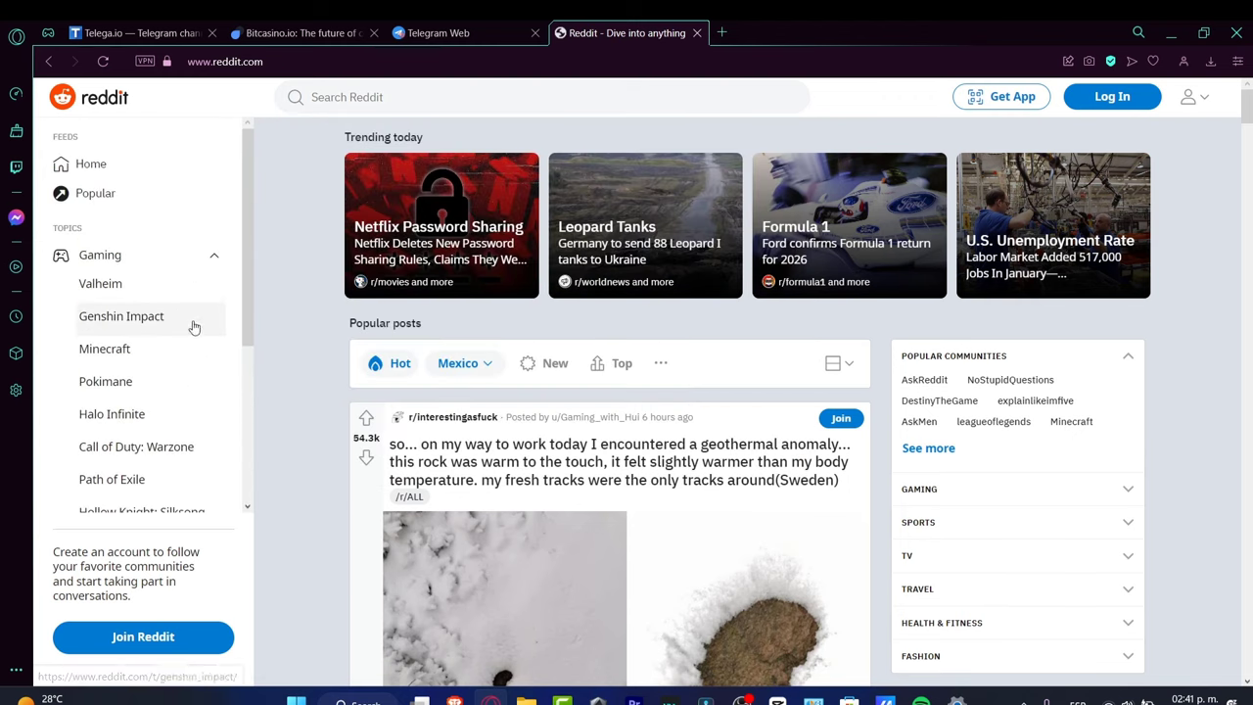
{"action": "left_click", "coordinate": [172, 259]}
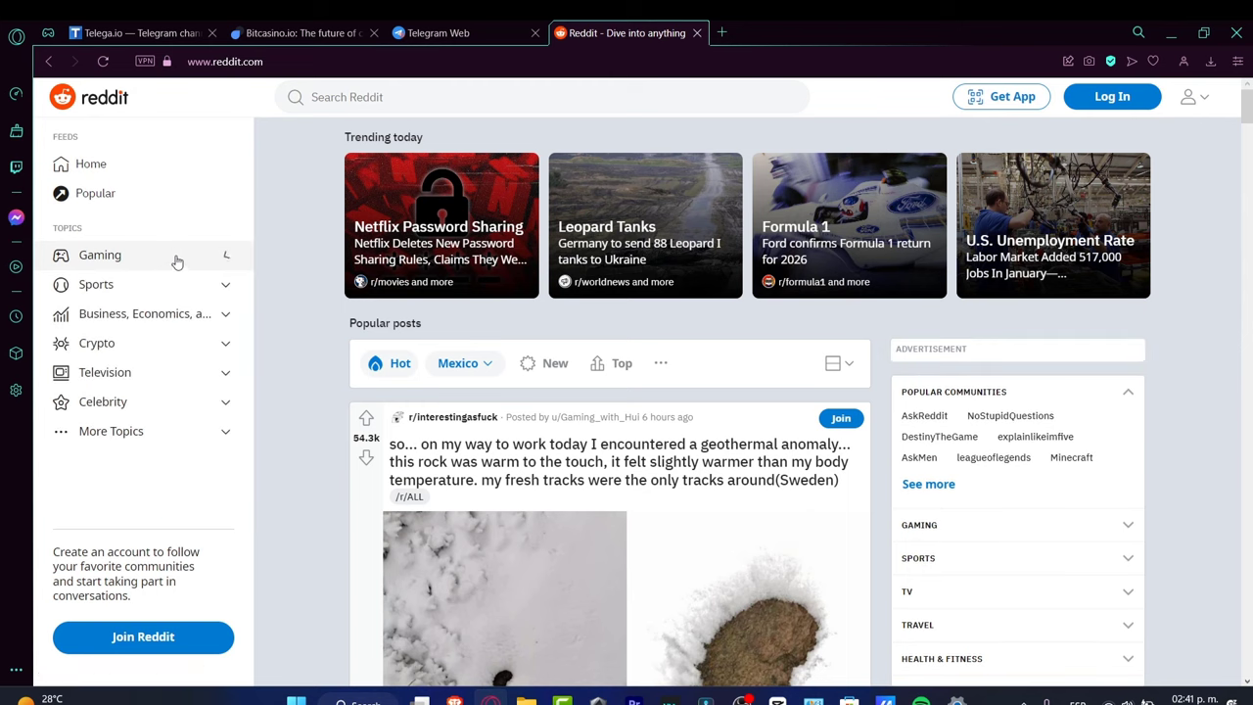
{"action": "left_click", "coordinate": [160, 256]}
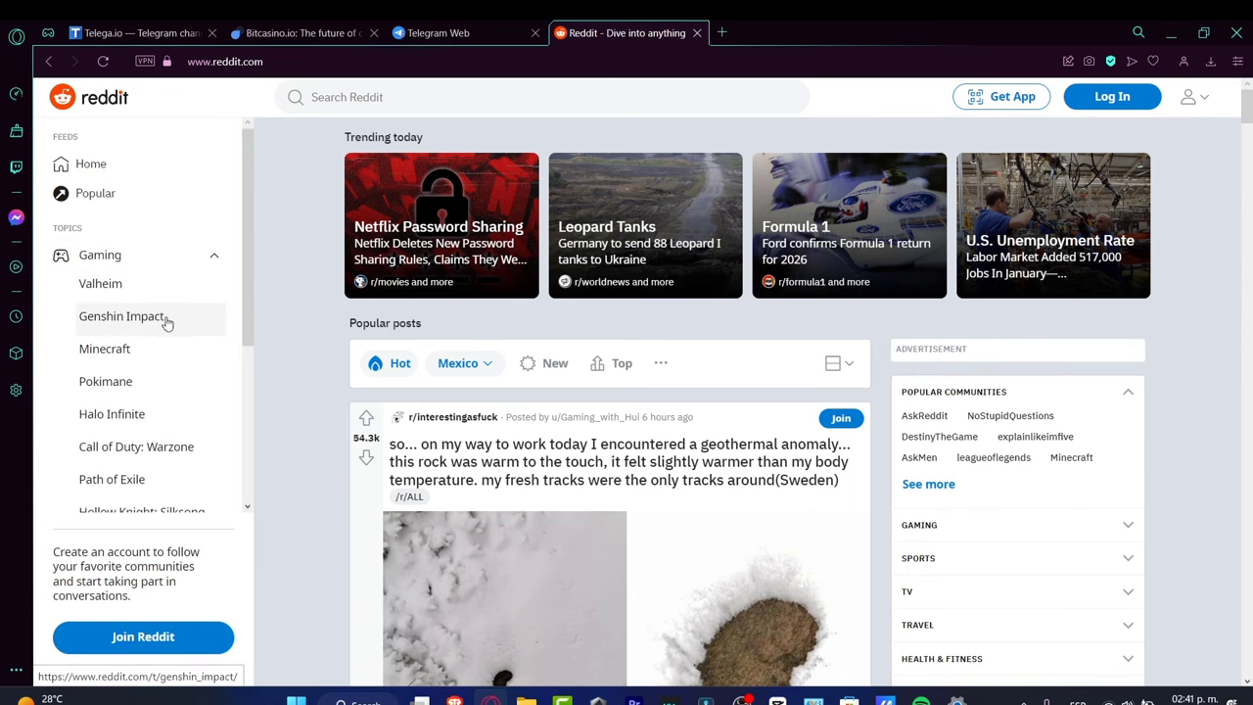
{"action": "left_click", "coordinate": [154, 350]}
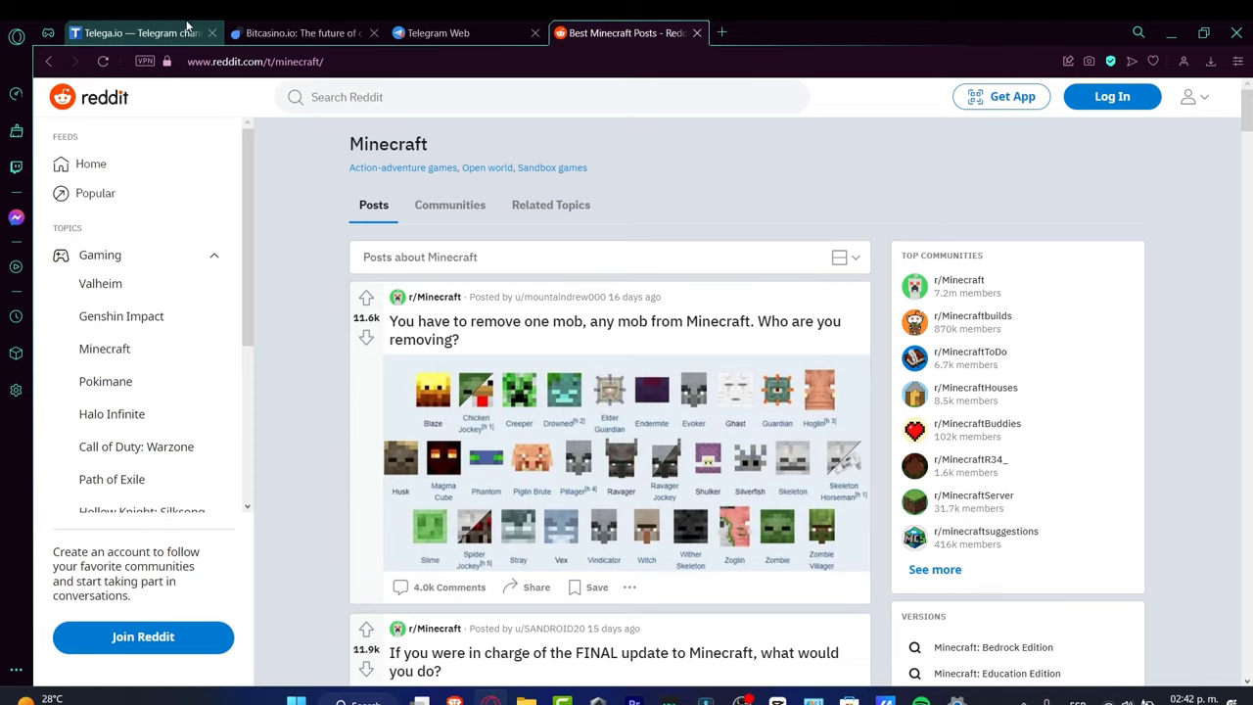
Return to the Telega.io income calculator and set the topic to Business & startups with 515 105 subscribers.
{"action": "left_click", "coordinate": [137, 32]}
{"action": "left_click", "coordinate": [731, 319]}
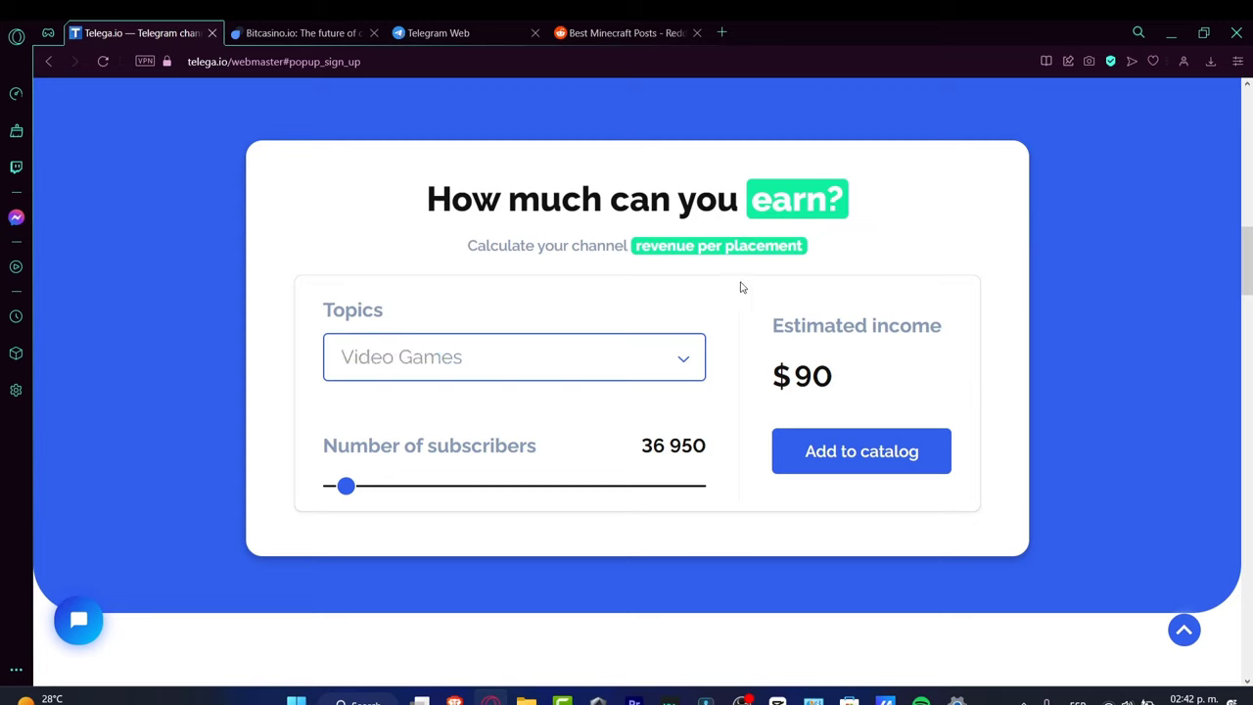
{"action": "left_click", "coordinate": [568, 358]}
{"action": "scroll", "coordinate": [529, 172], "scroll_direction": "up", "scroll_amount": 5}
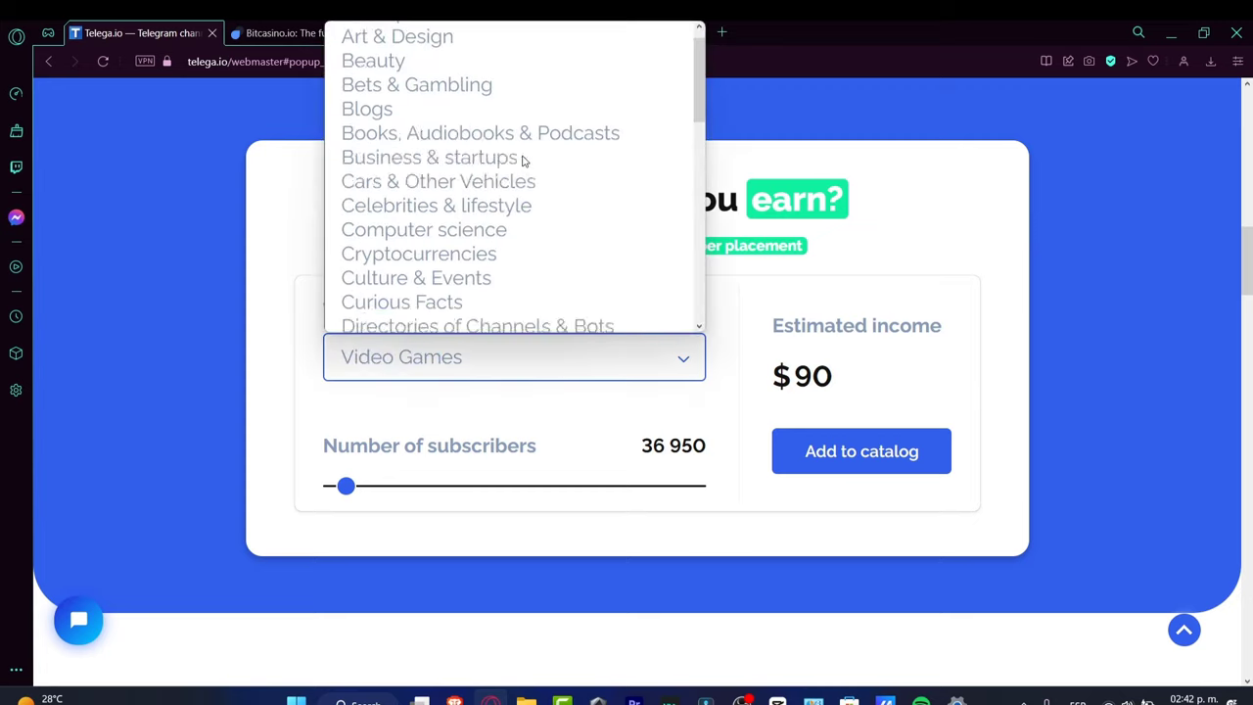
{"action": "left_click", "coordinate": [532, 176]}
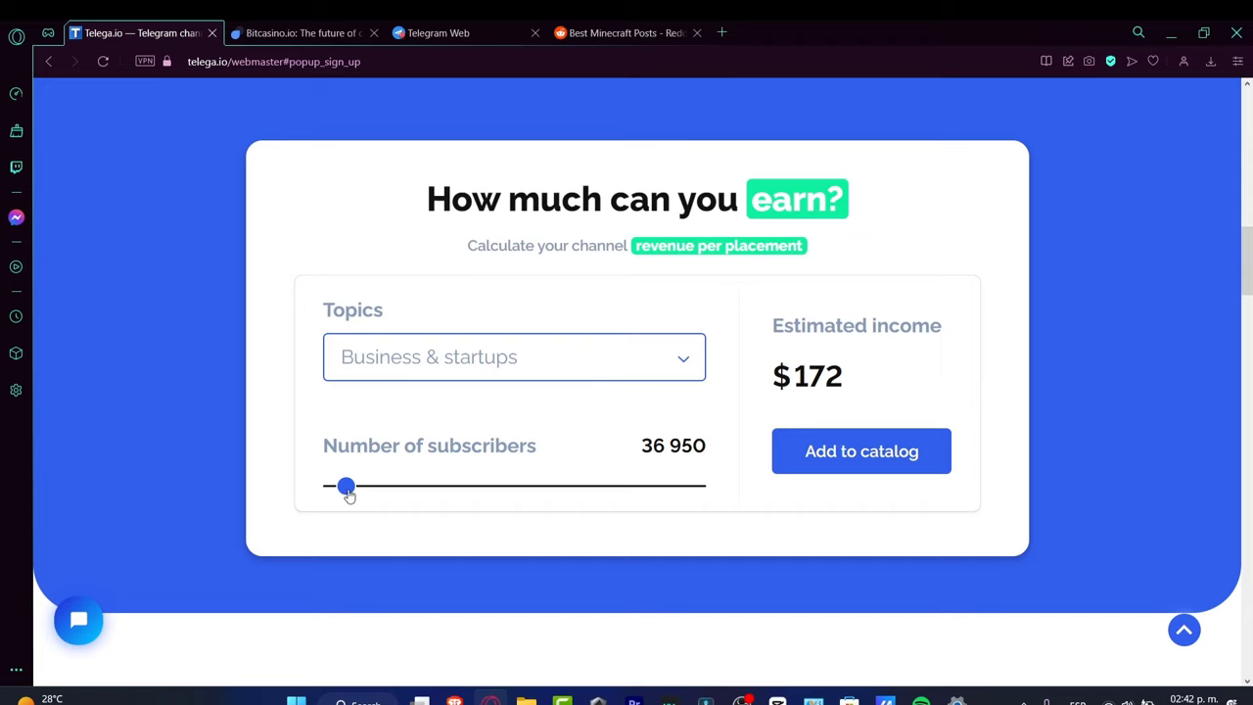
{"action": "left_click_drag", "start_coordinate": [345, 490], "coordinate": [521, 477]}
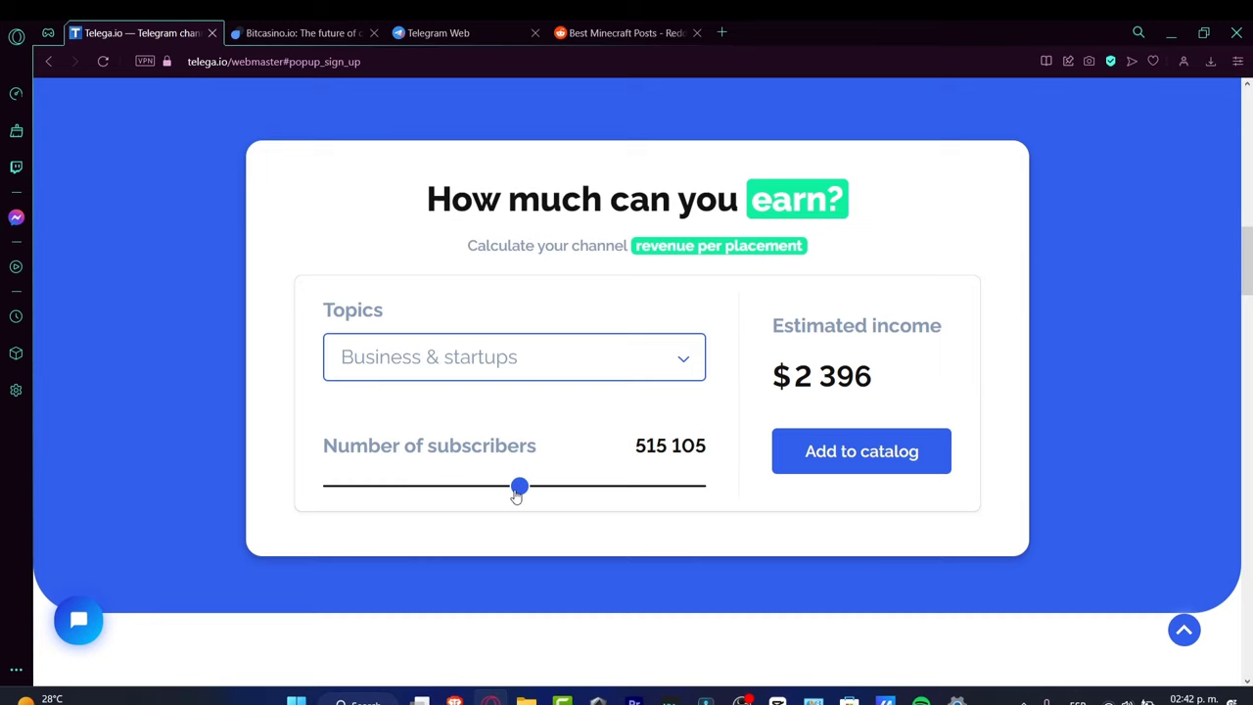
Review the Telega.io channel owner page around the calculator and show the site's list of services.
{"action": "scroll", "coordinate": [311, 499], "scroll_direction": "up", "scroll_amount": 5}
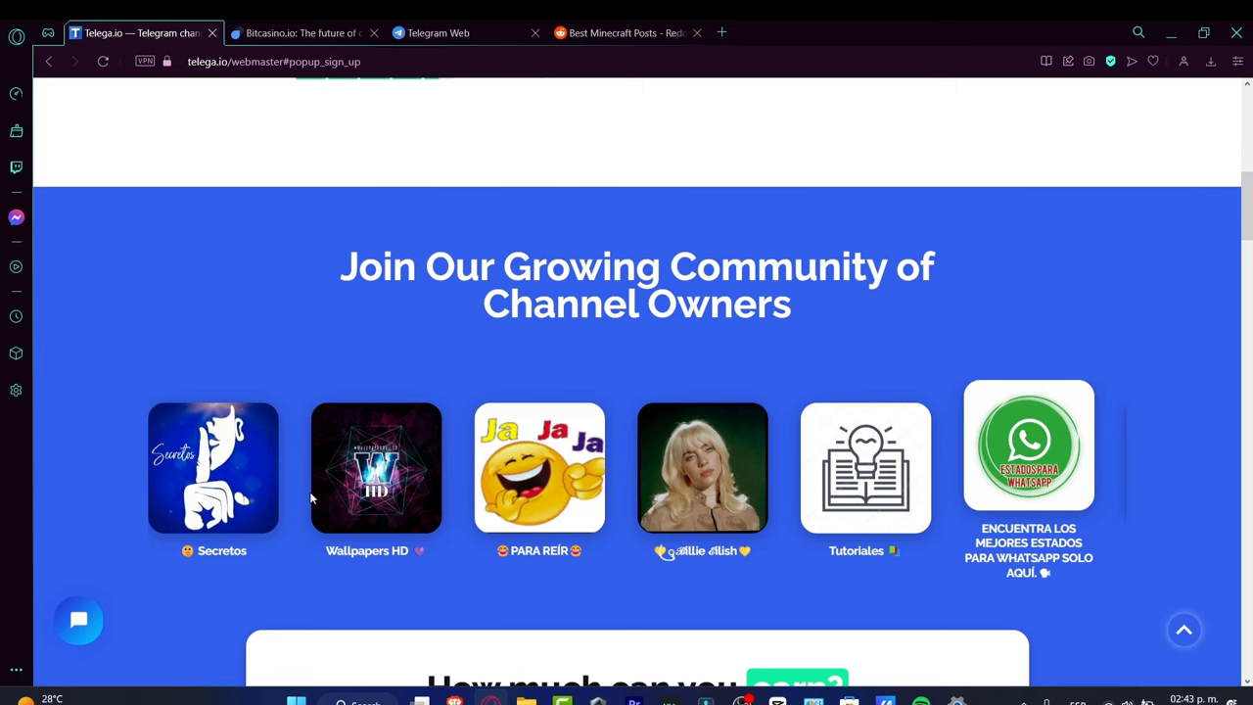
{"action": "scroll", "coordinate": [1173, 308], "scroll_direction": "down", "scroll_amount": 10}
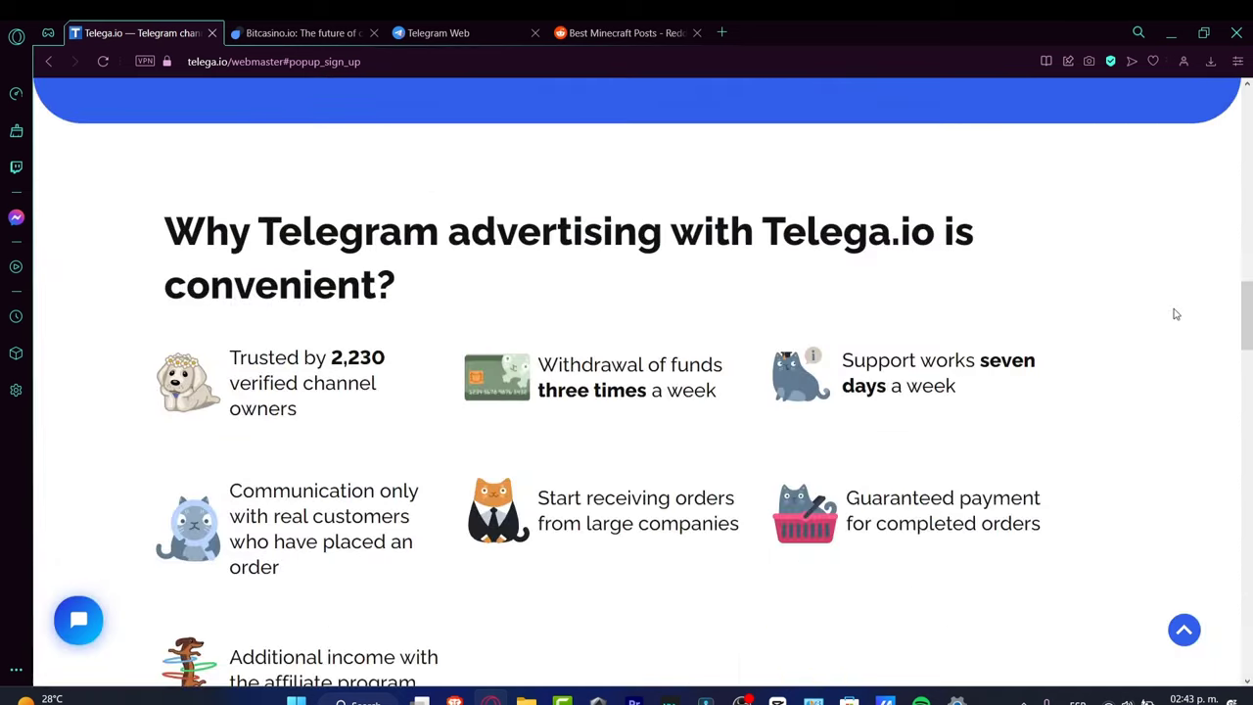
{"action": "scroll", "coordinate": [1175, 313], "scroll_direction": "up", "scroll_amount": 5}
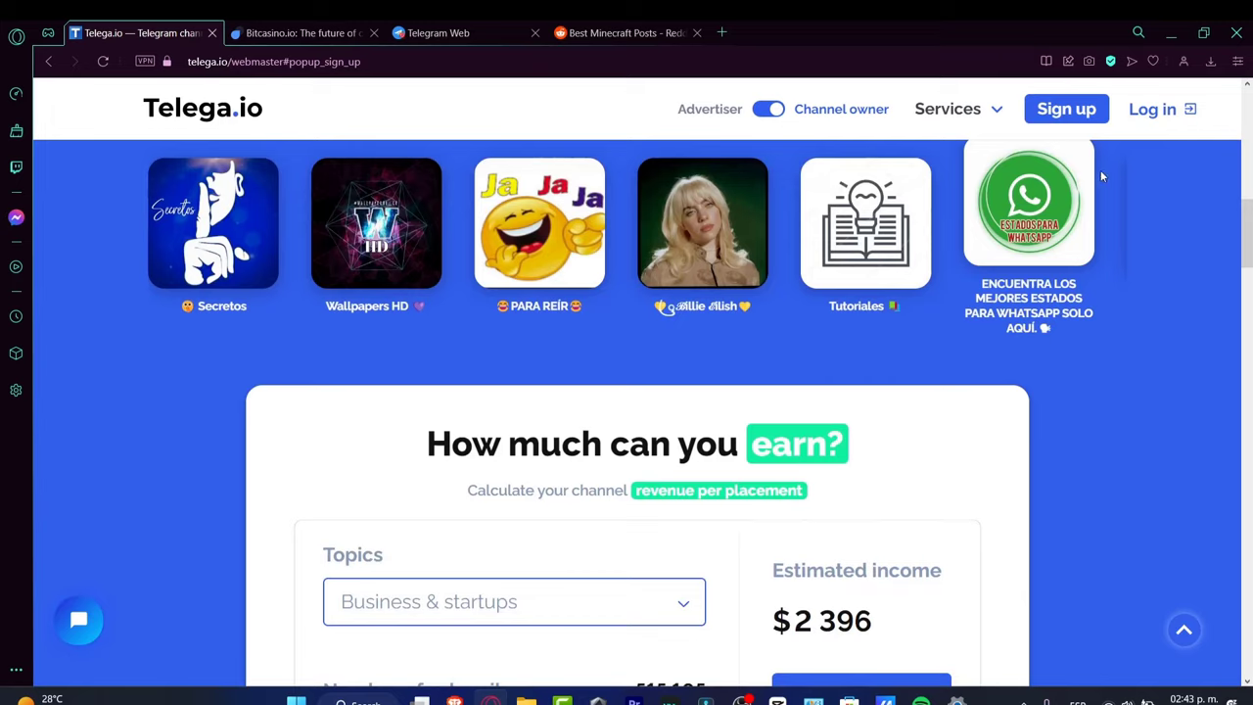
{"action": "left_click", "coordinate": [986, 116]}
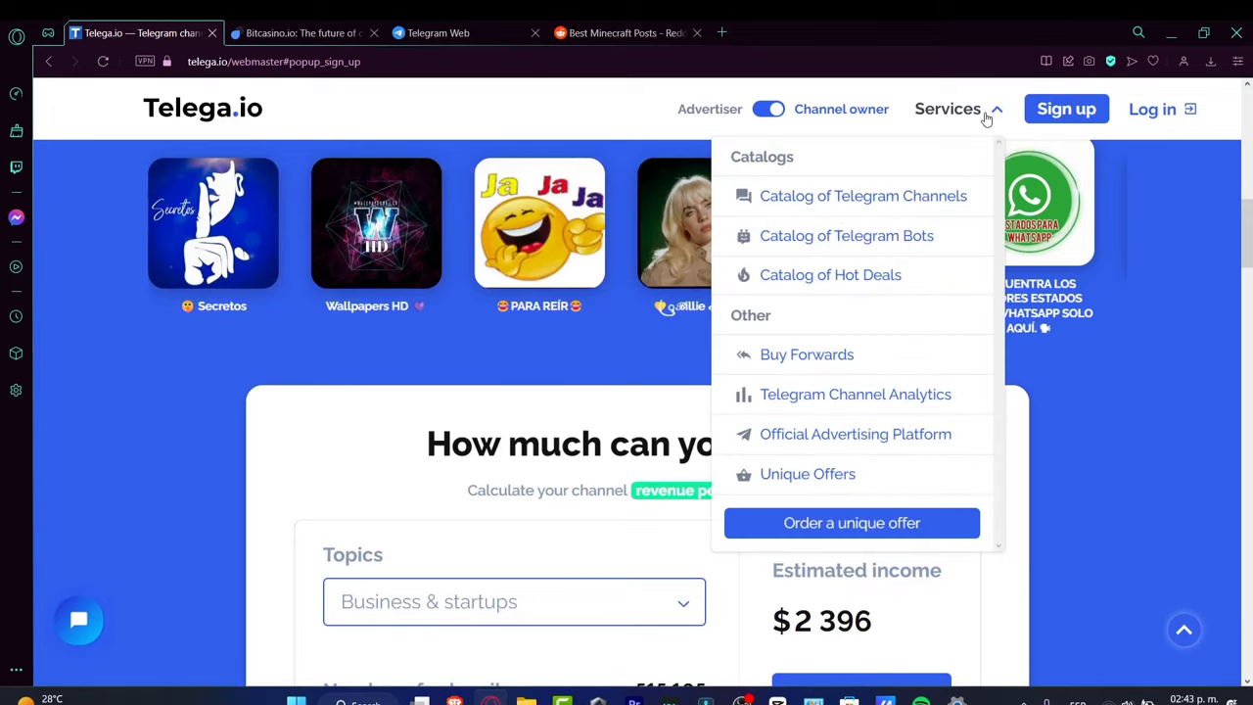